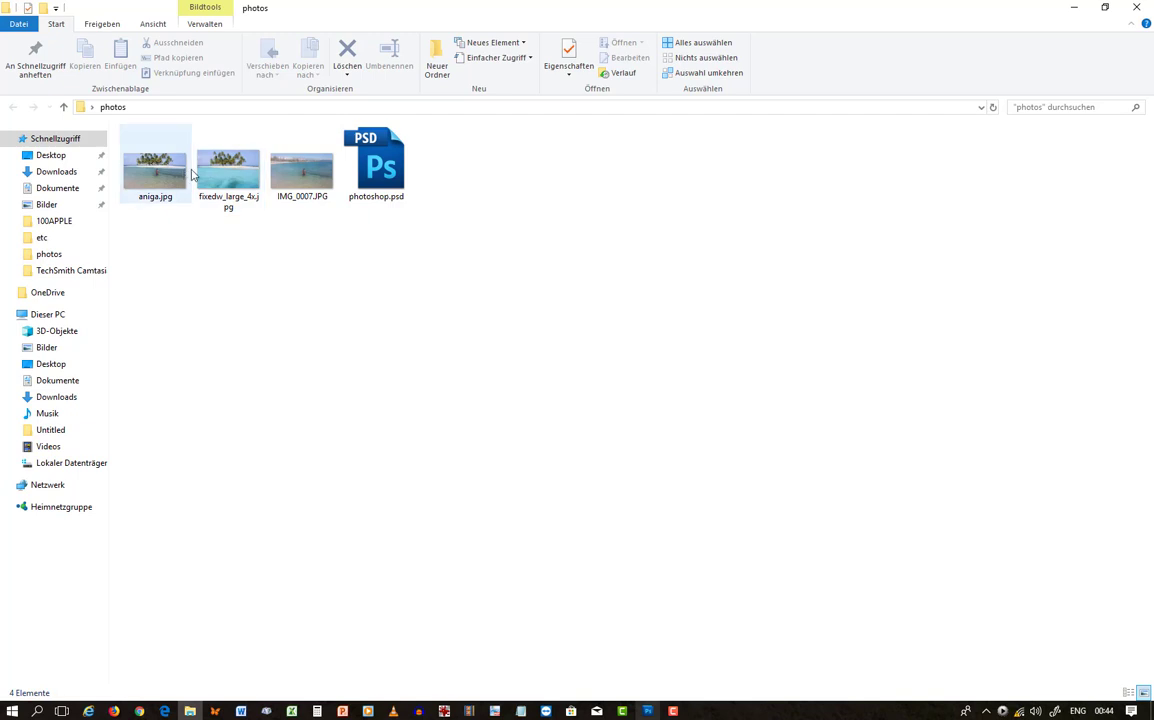
# View IMG_0007.JPG from the photos folder and compare it with fixedw_large_4x.jpg and the finished composite aniga.jpg.
pyautogui.click(305, 175)
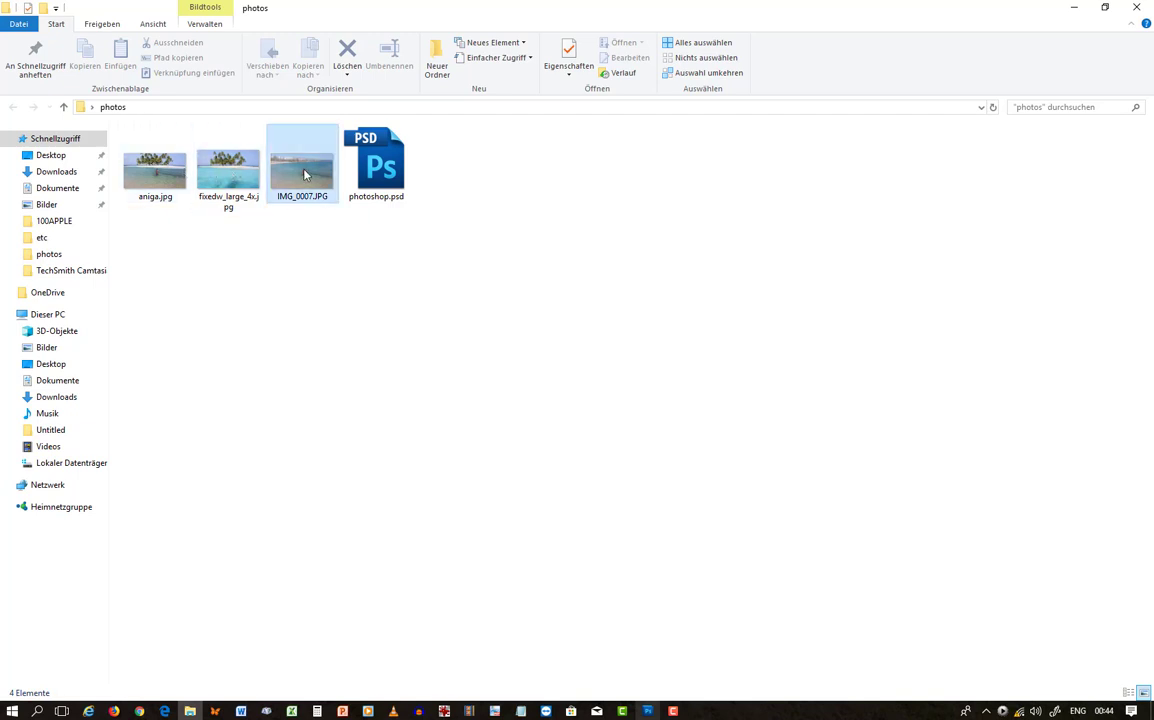
pyautogui.doubleClick(305, 175)
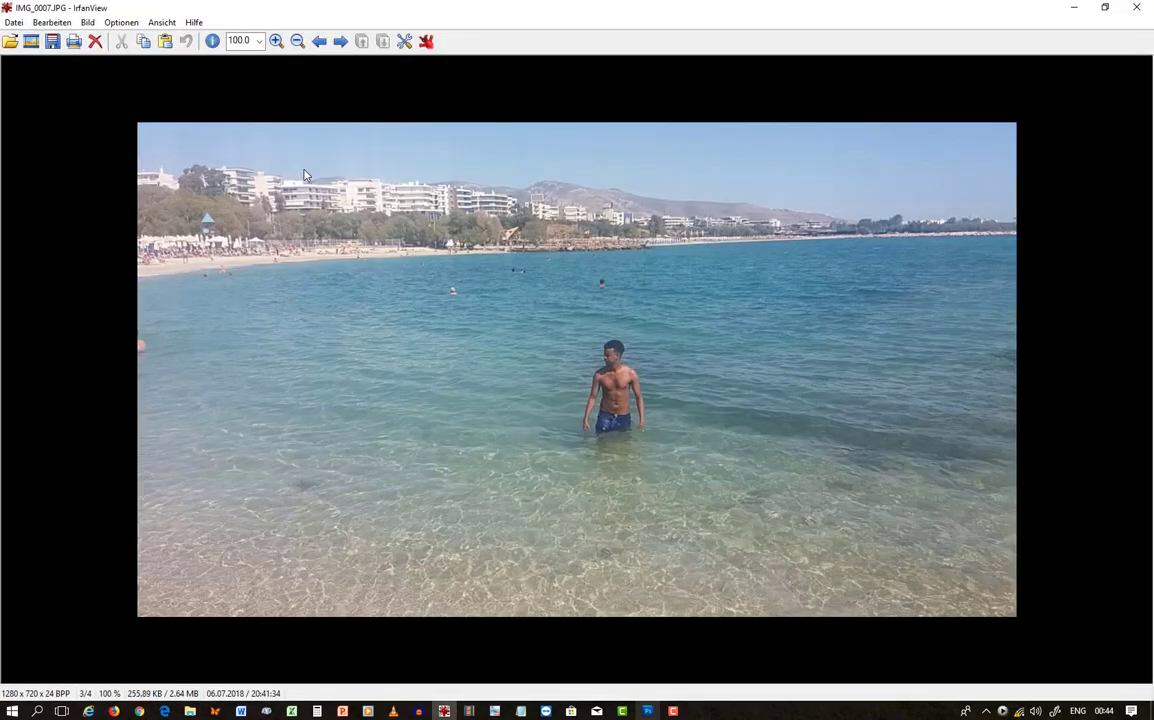
pyautogui.press('Left')
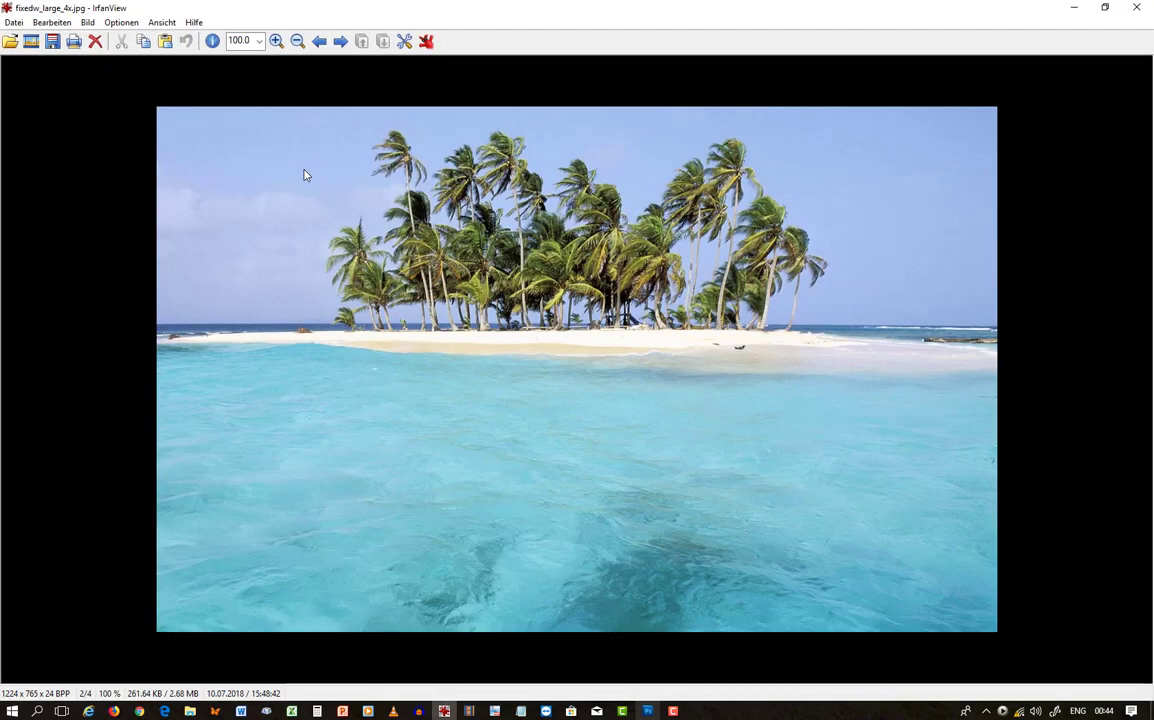
pyautogui.press('Left')
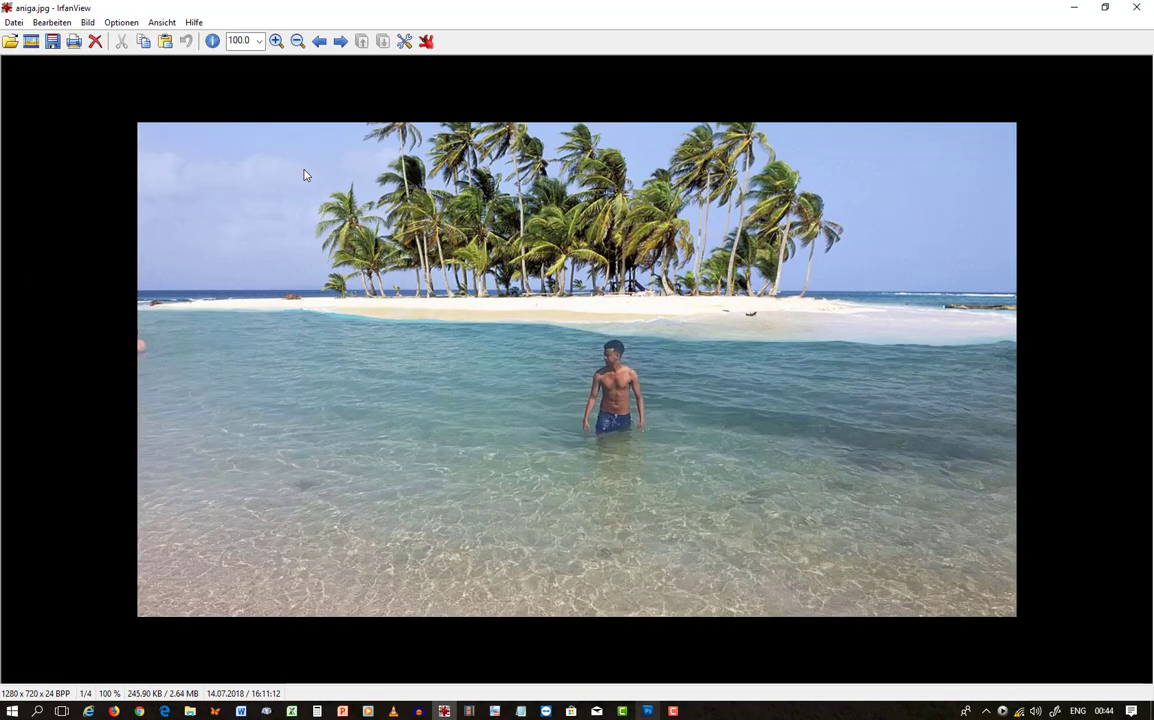
pyautogui.press('Right')
pyautogui.press('Right')
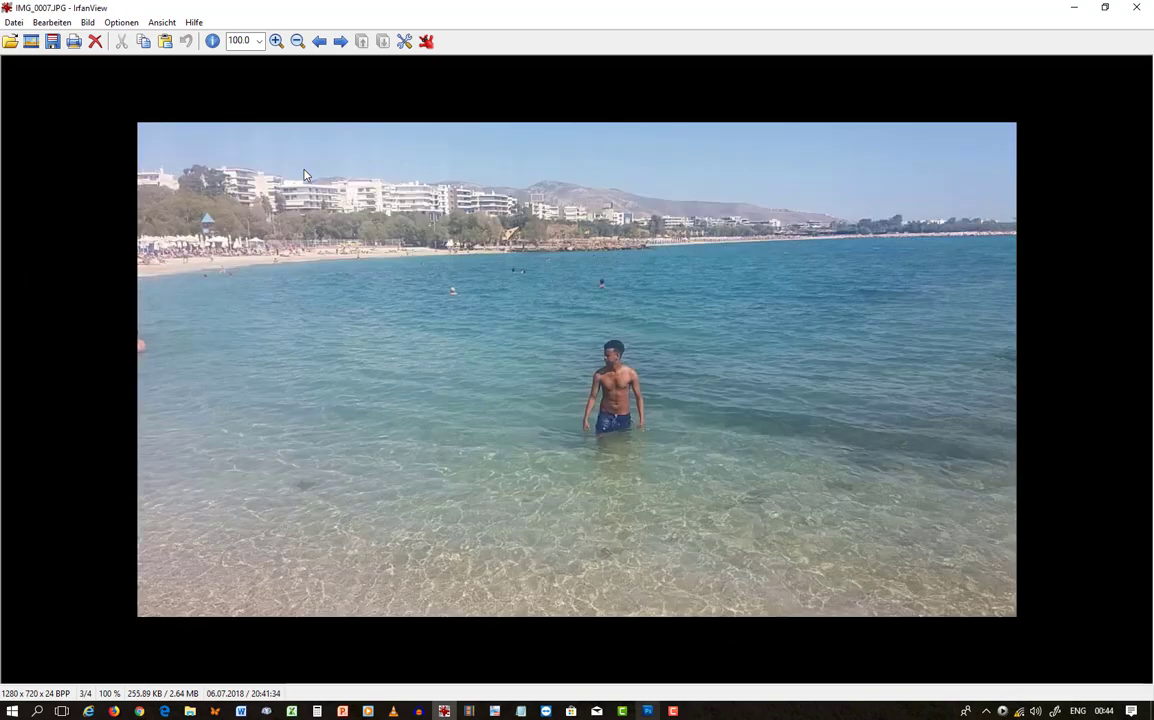
pyautogui.press('Left')
pyautogui.press('Left')
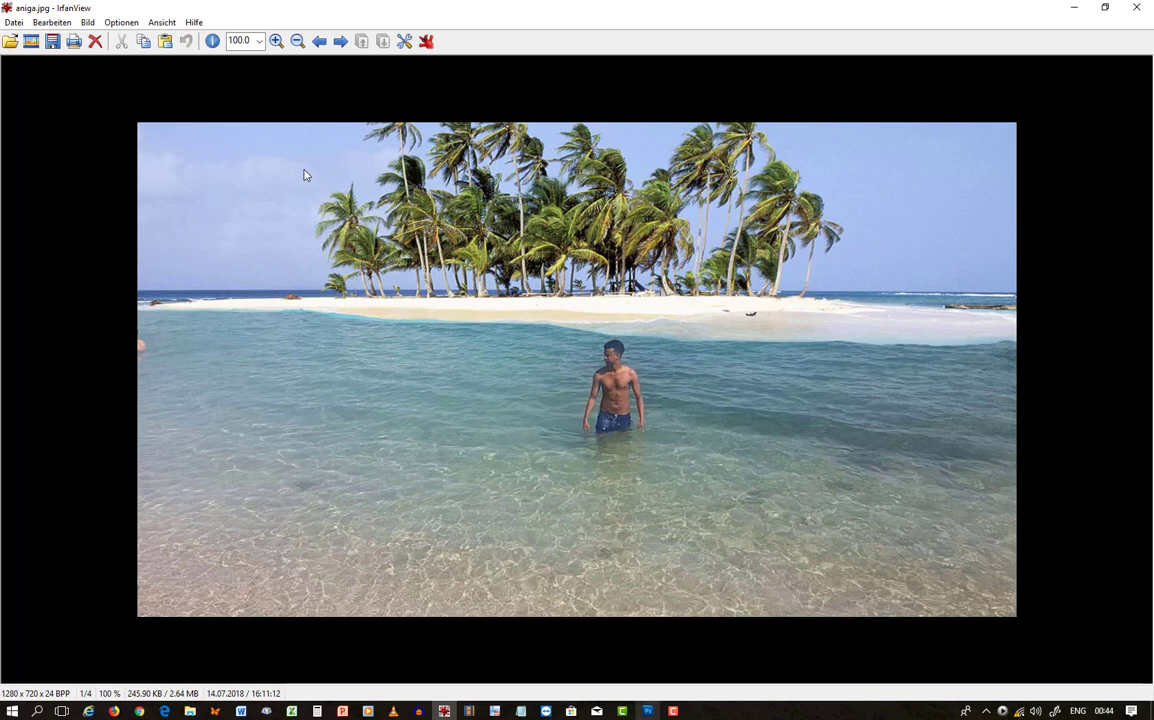
# Switch to Photoshop and open fixedw_large_4x.jpg and IMG_0007.JPG together from the photos folder on the Desktop.
pyautogui.click(650, 712)
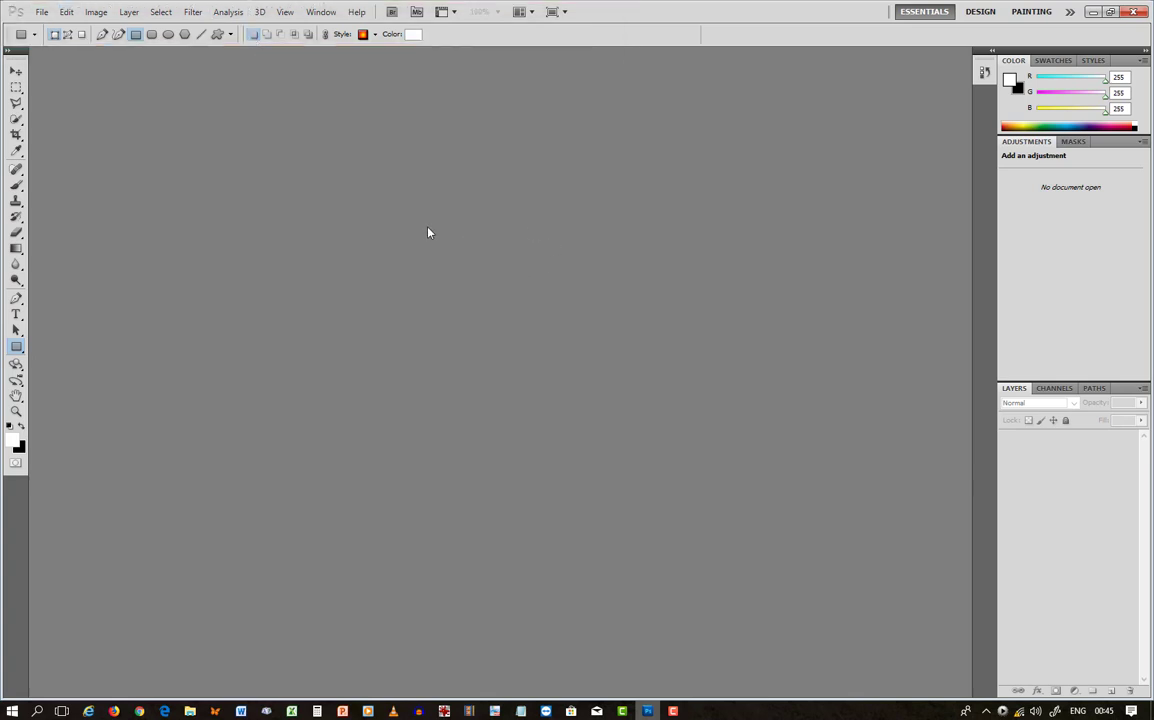
pyautogui.click(40, 13)
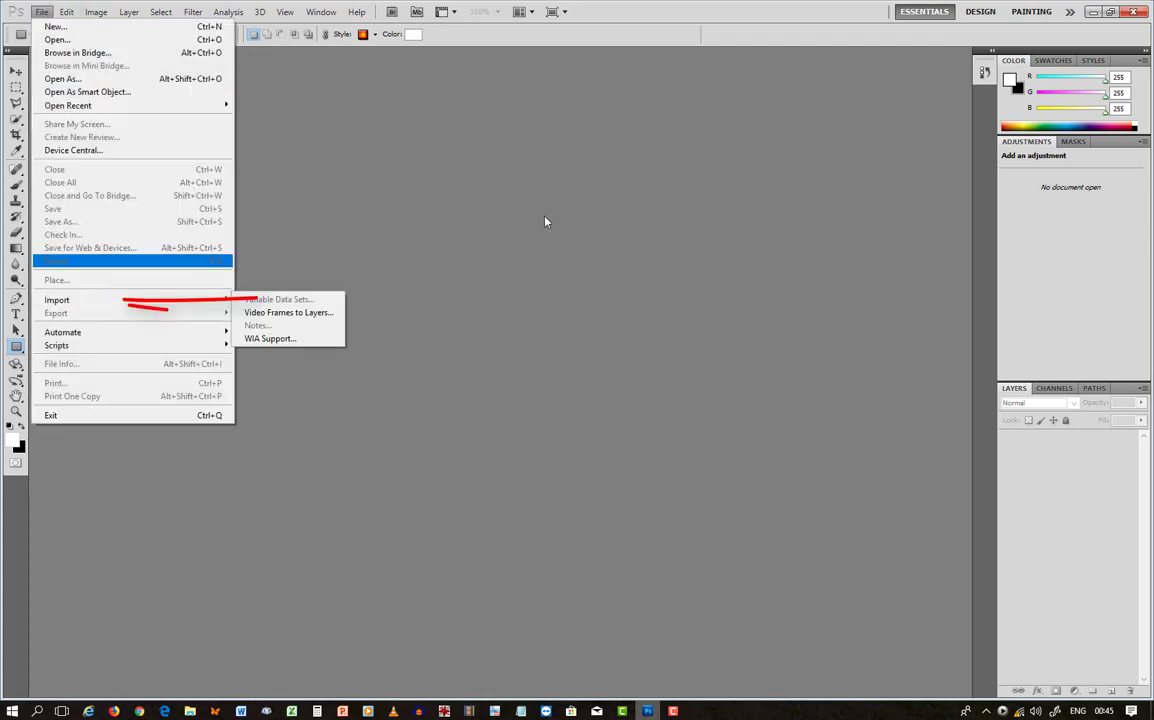
pyautogui.click(490, 230)
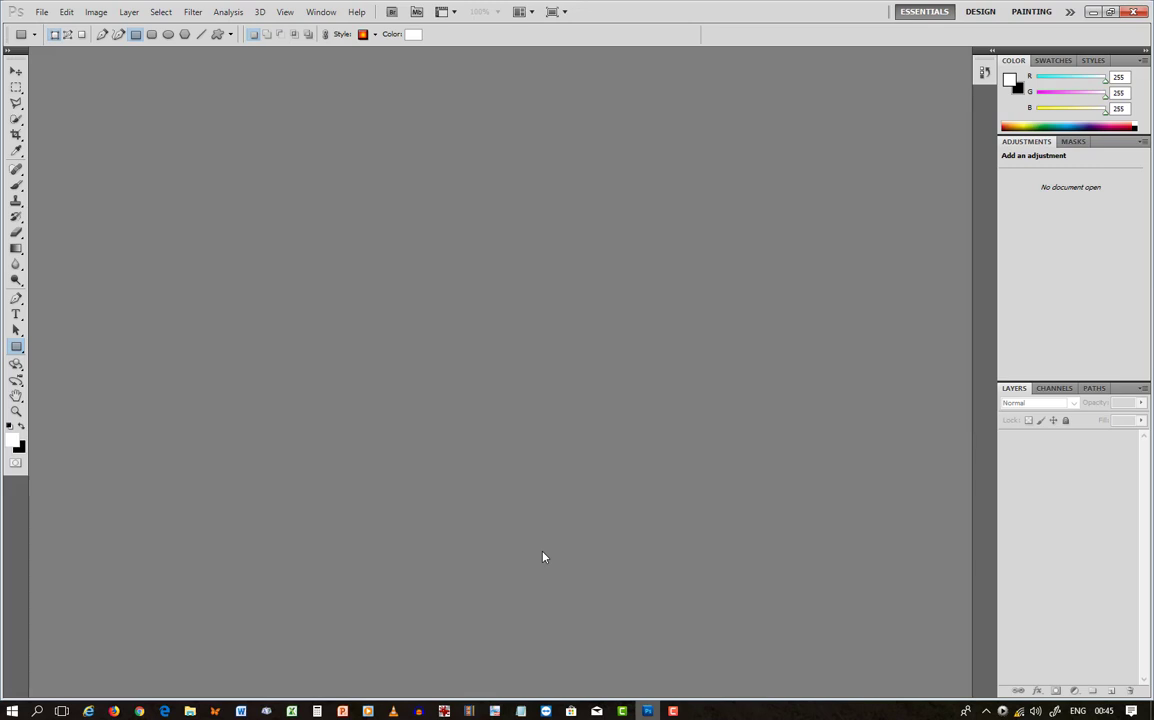
pyautogui.doubleClick(532, 266)
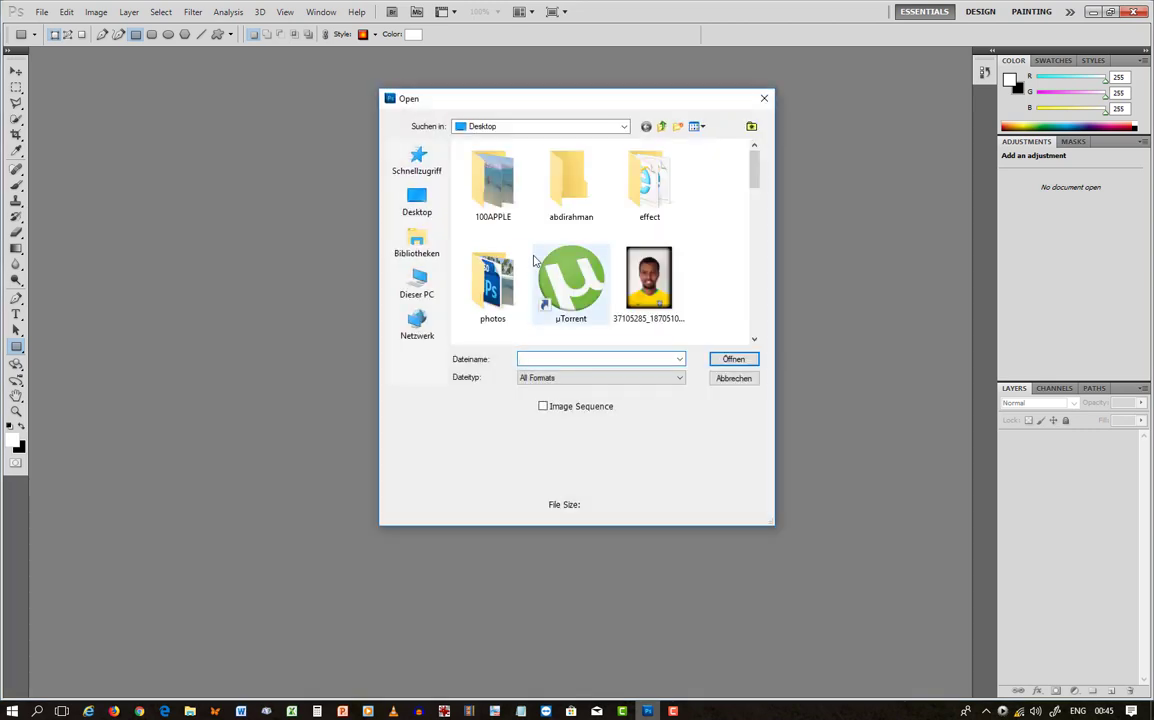
pyautogui.click(414, 200)
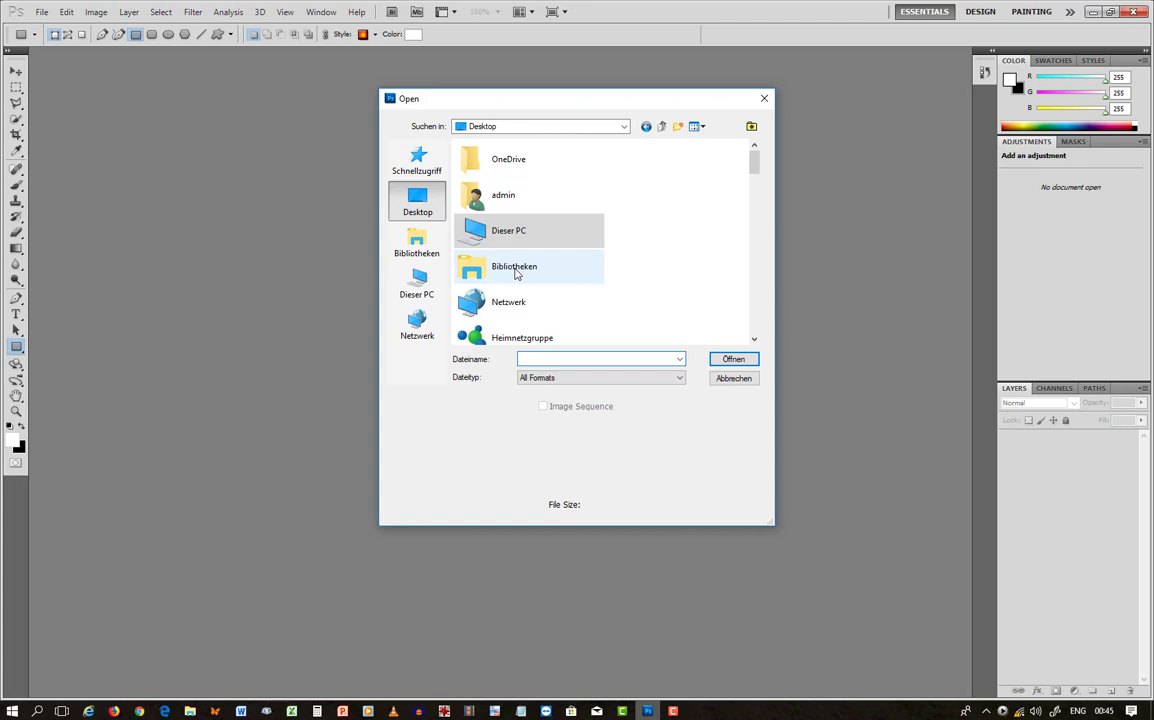
pyautogui.write('p')
pyautogui.click(516, 236)
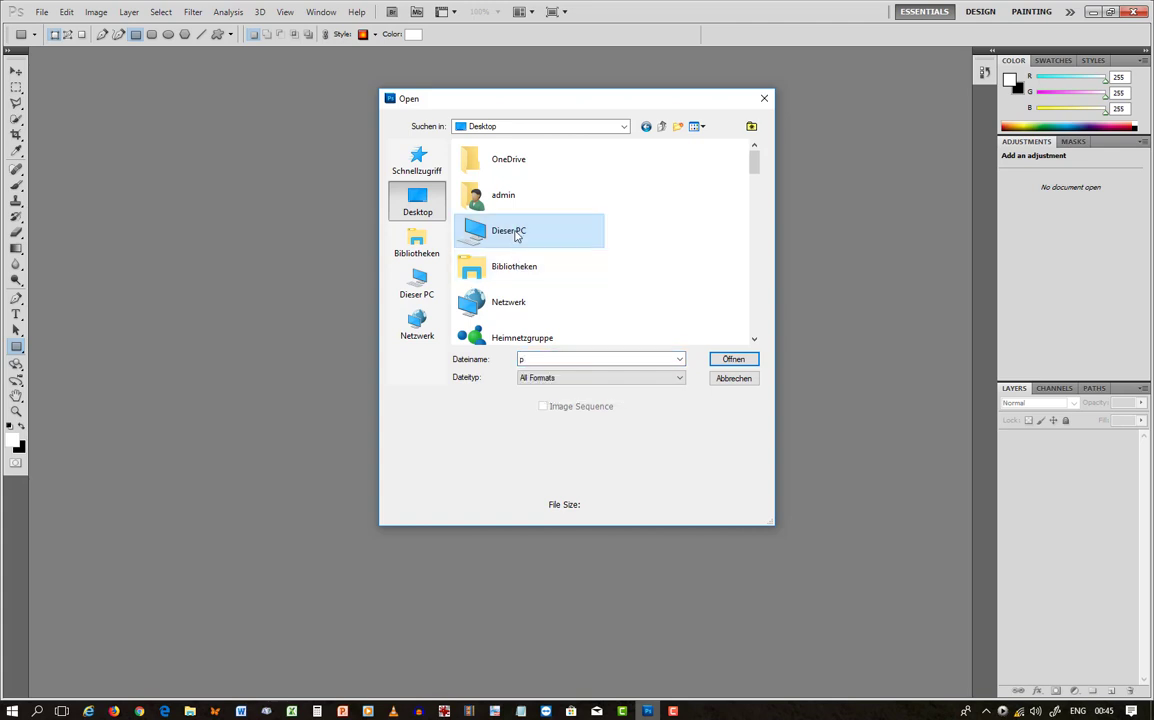
pyautogui.press('p')
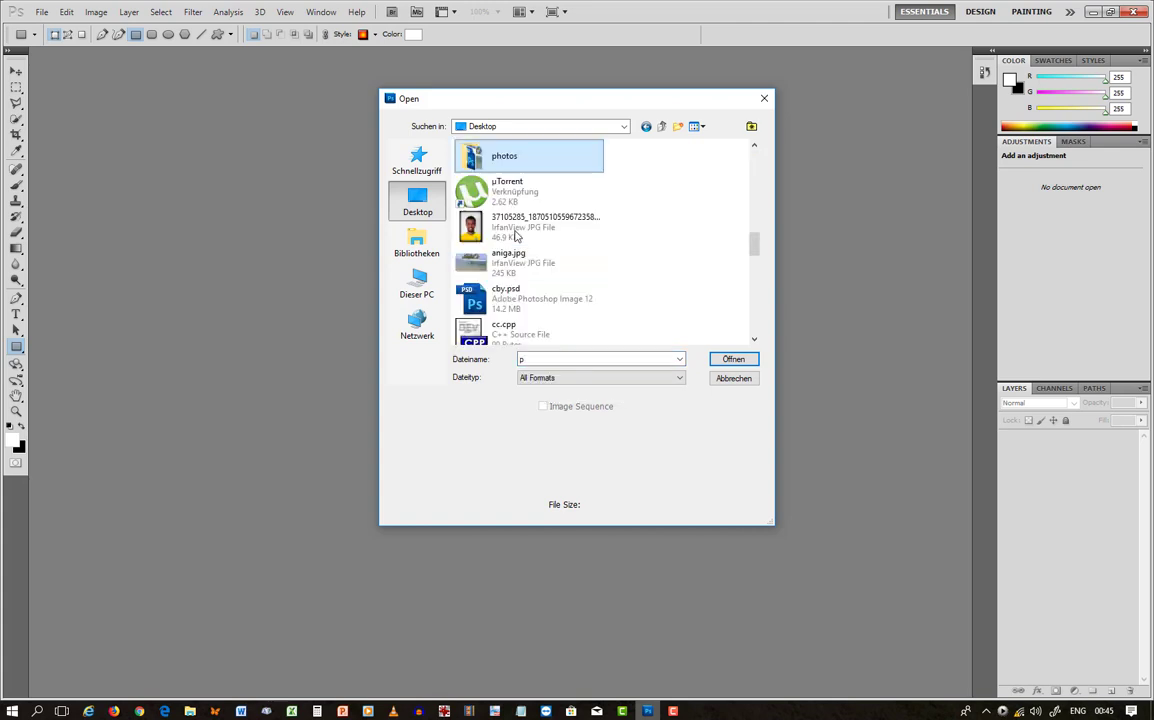
pyautogui.doubleClick(503, 156)
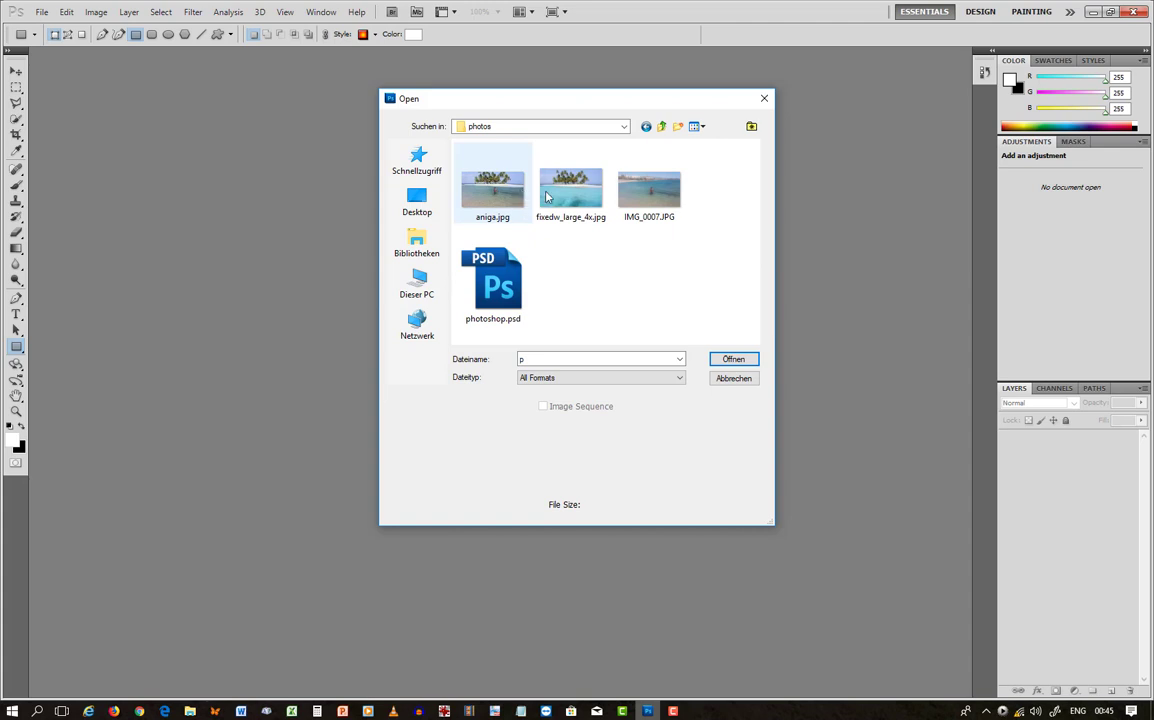
pyautogui.click(578, 188)
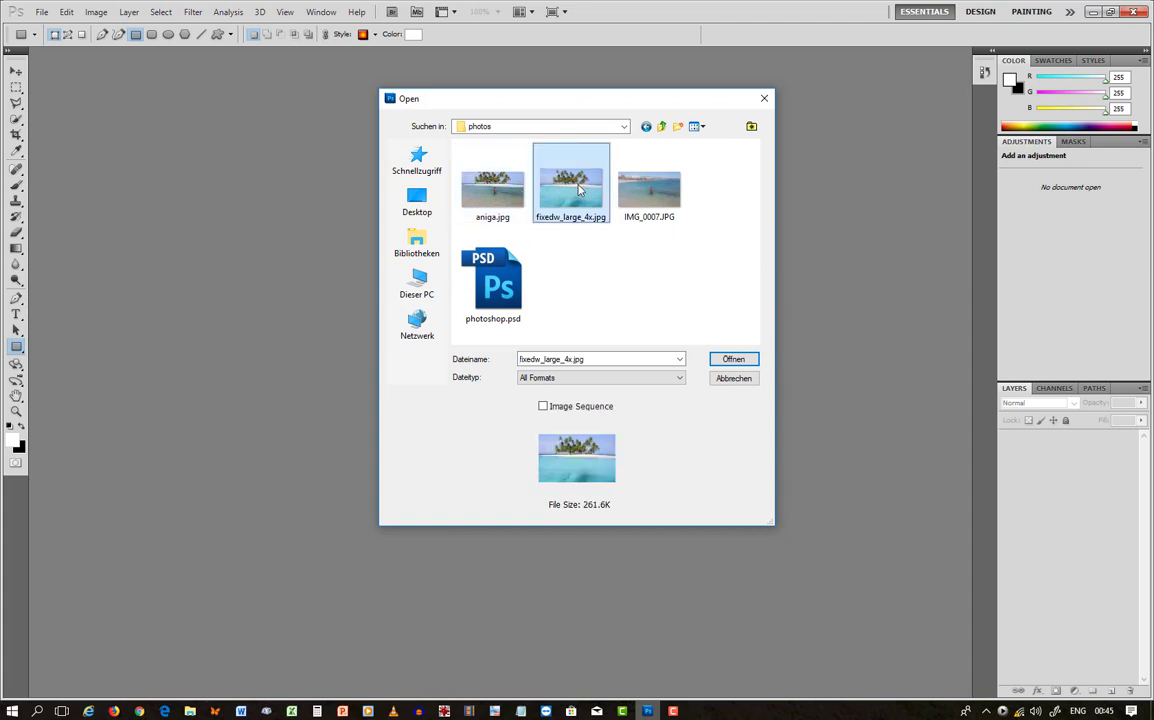
pyautogui.keyDown('ctrl'); pyautogui.click(648, 190); pyautogui.keyUp('ctrl')
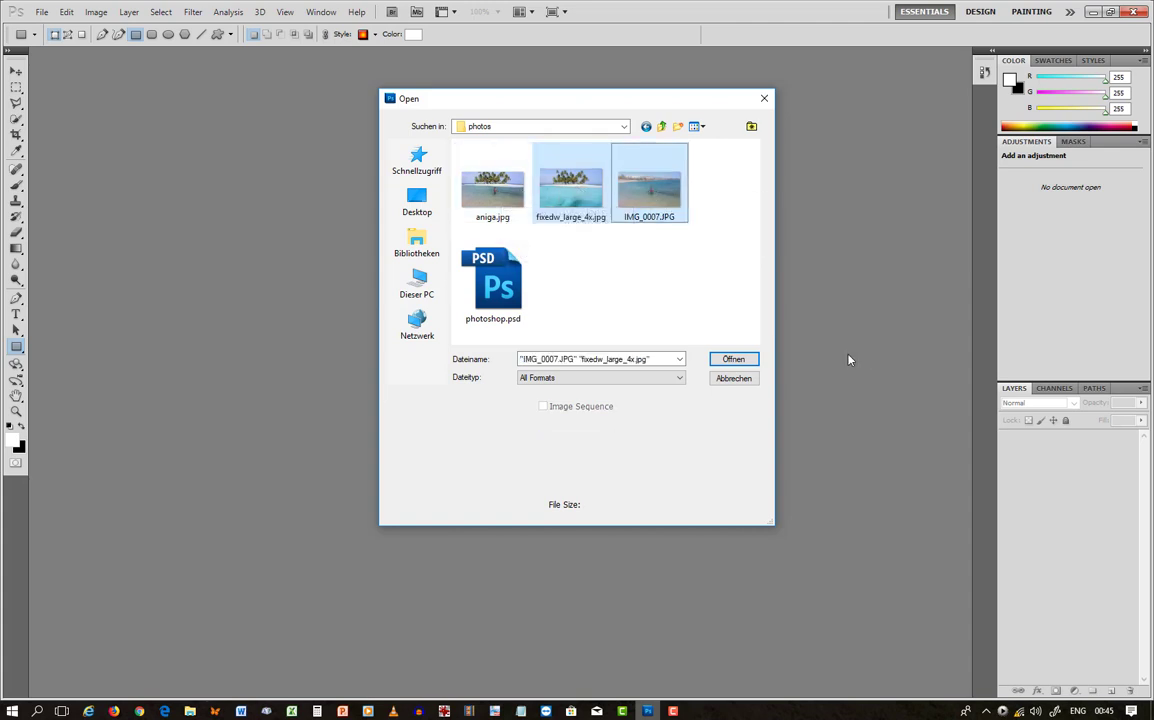
pyautogui.click(740, 358)
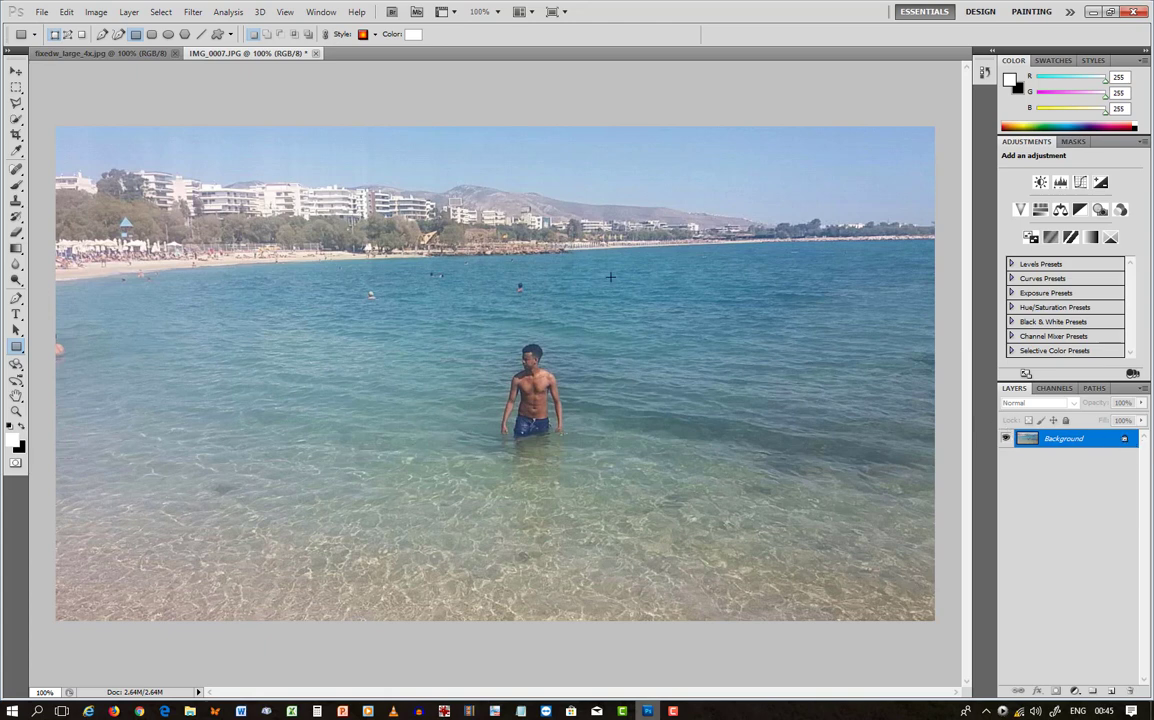
# Convert the locked Background layer into a regular layer with default settings in both IMG_0007.JPG and fixedw_large_4x.jpg.
pyautogui.moveTo(610, 298); pyautogui.dragTo(798, 314)
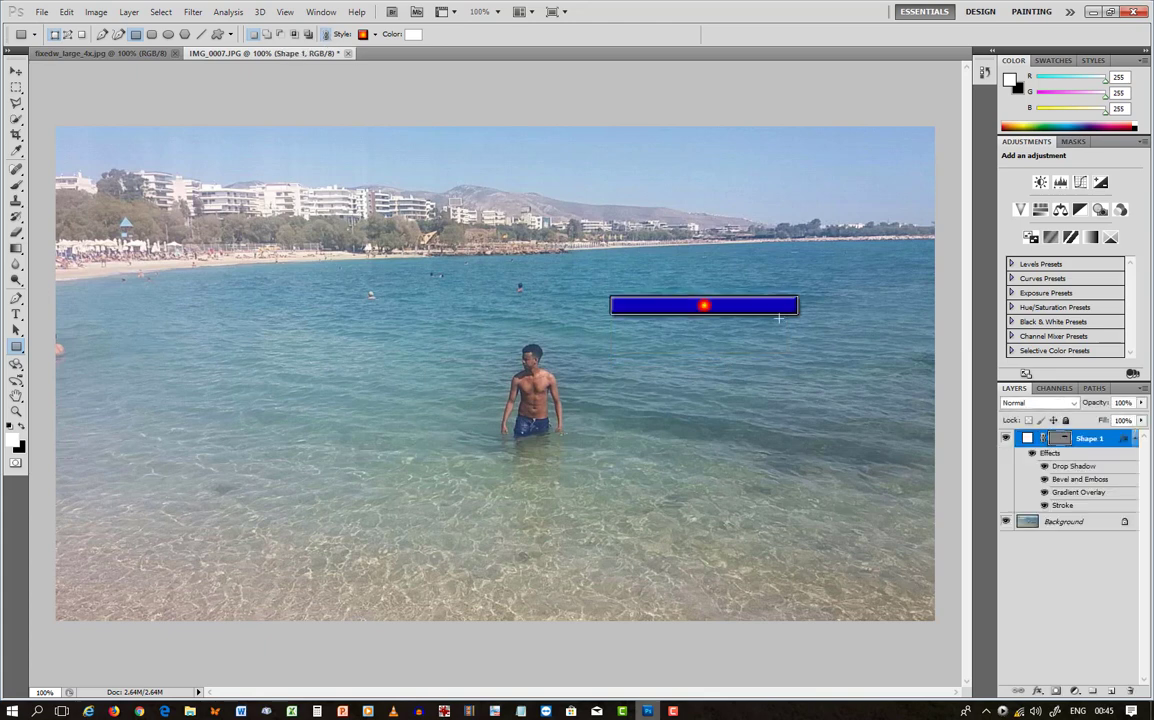
pyautogui.hotkey('ctrl', 'z')
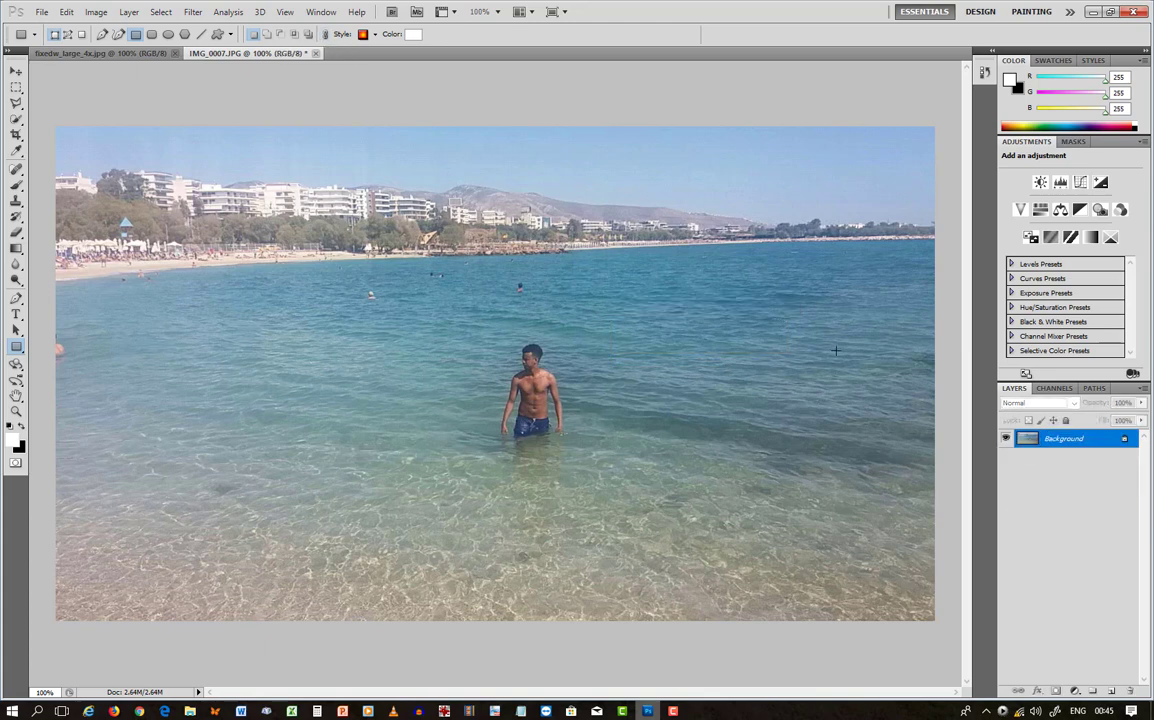
pyautogui.doubleClick(1115, 443)
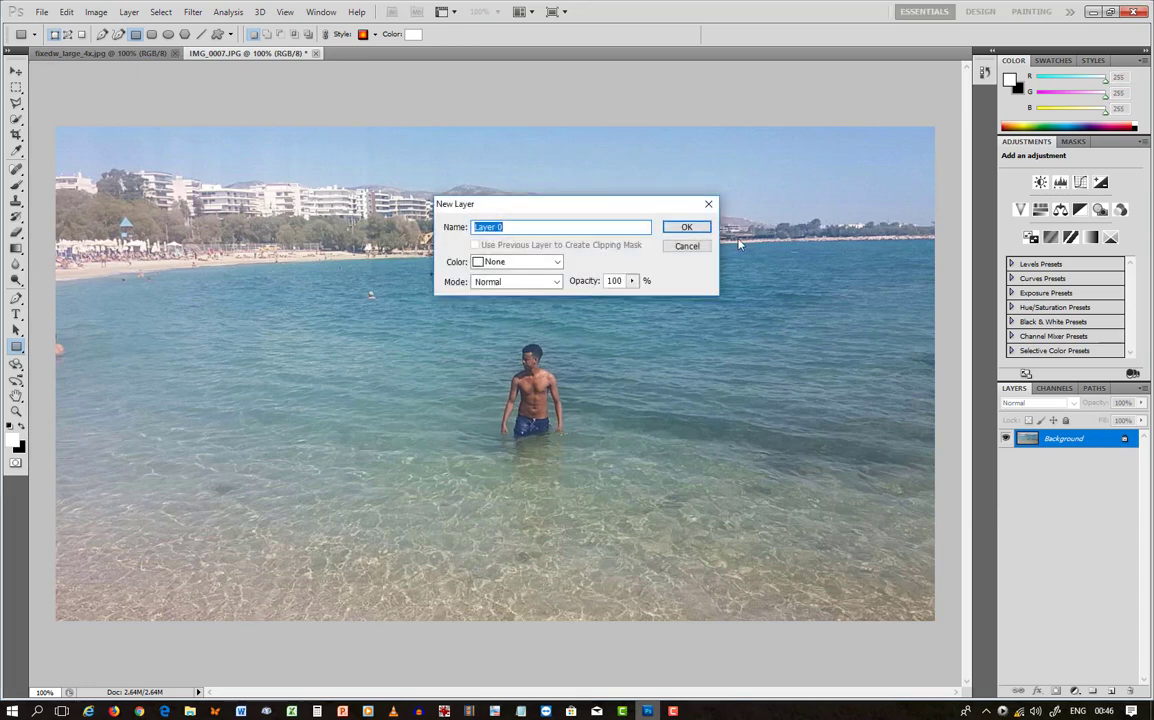
pyautogui.click(687, 228)
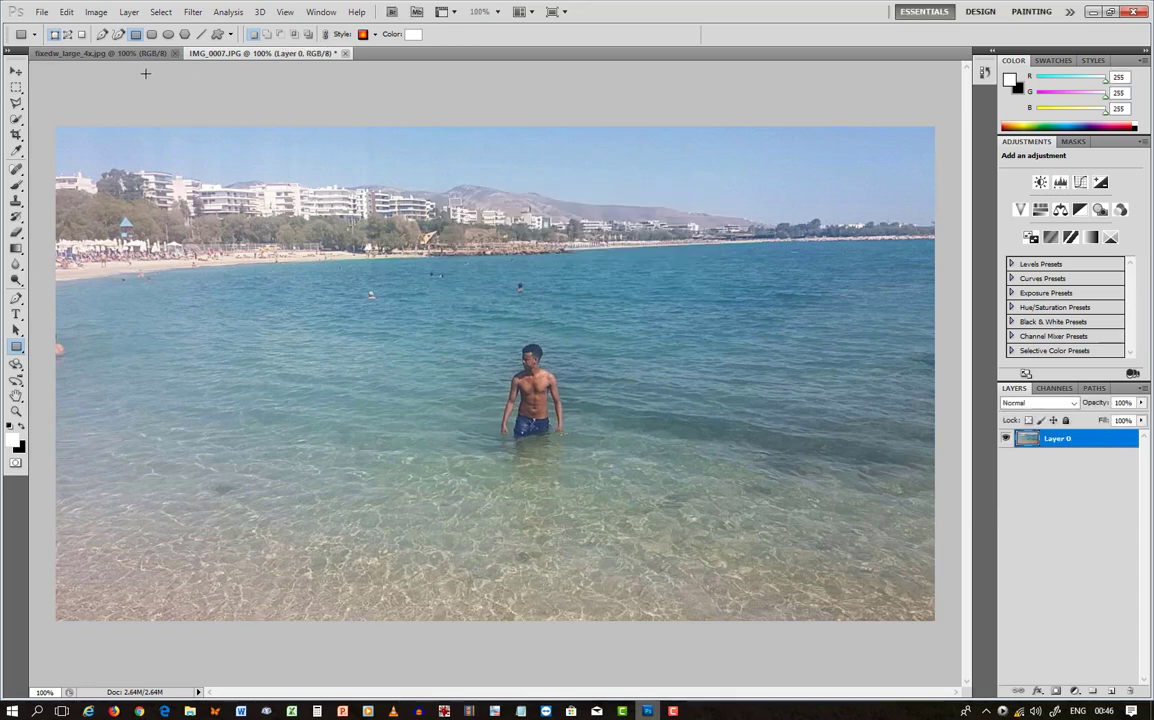
pyautogui.click(125, 55)
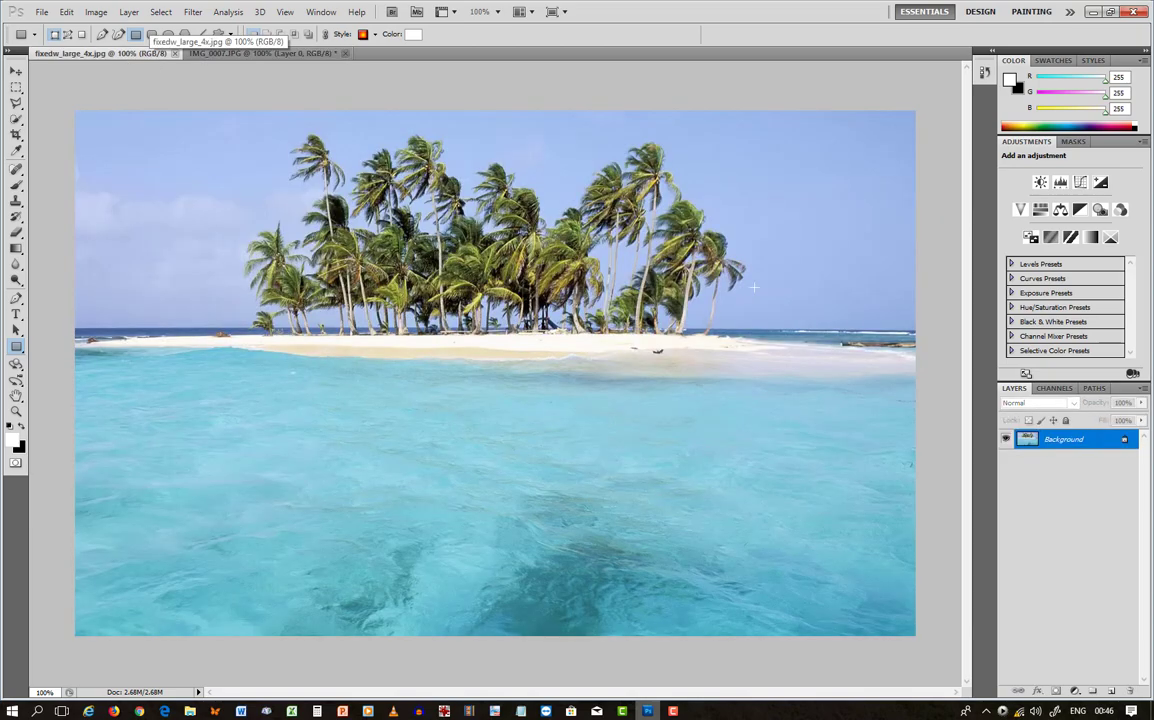
pyautogui.doubleClick(1101, 443)
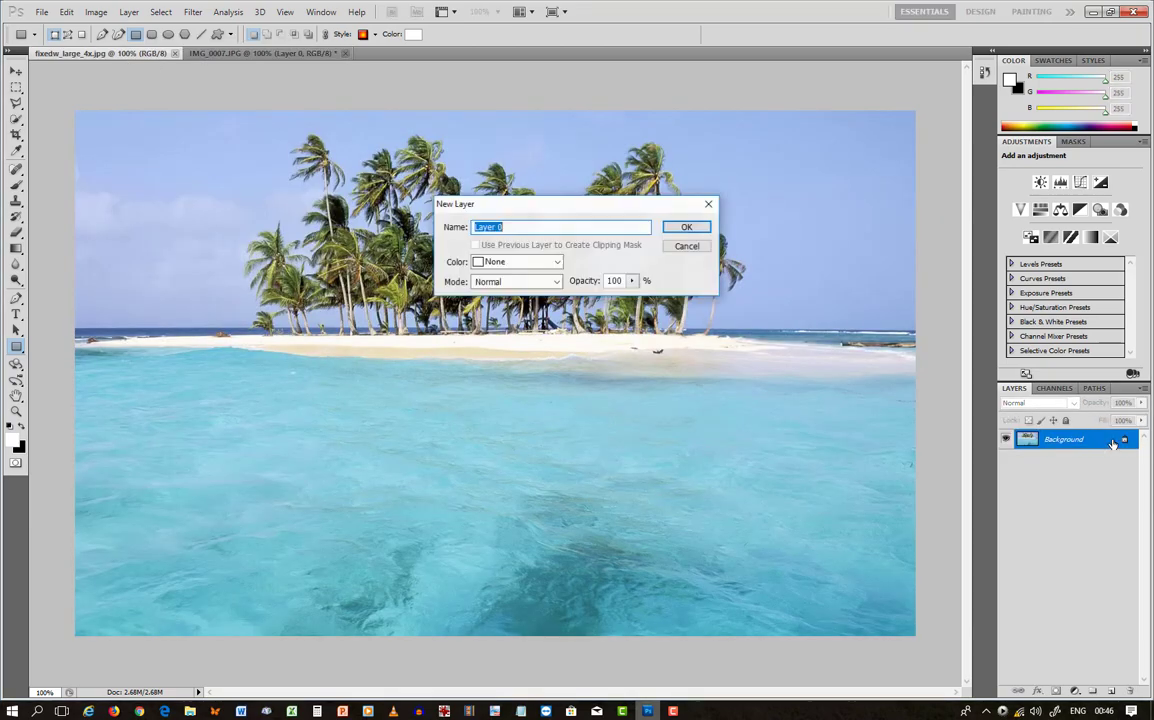
pyautogui.click(687, 228)
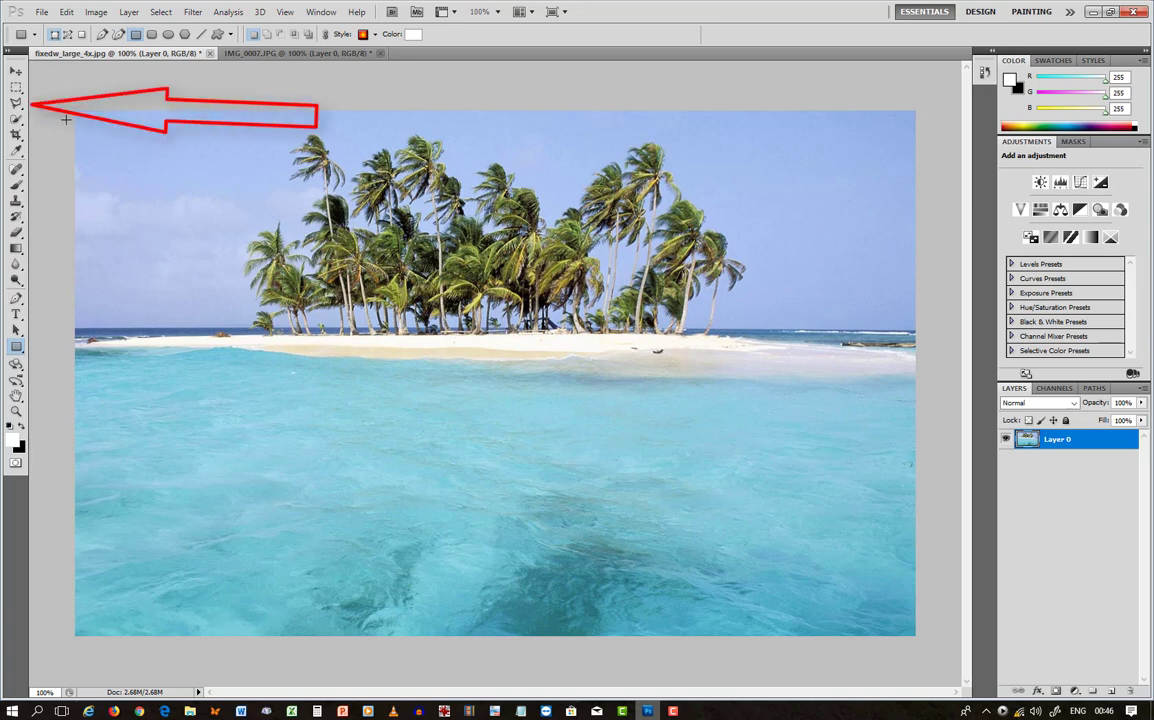
# Start a Polygonal Lasso outline in fixedw_large_4x.jpg at the image's left edge, following the start of the island's waterline.
pyautogui.click(16, 103)
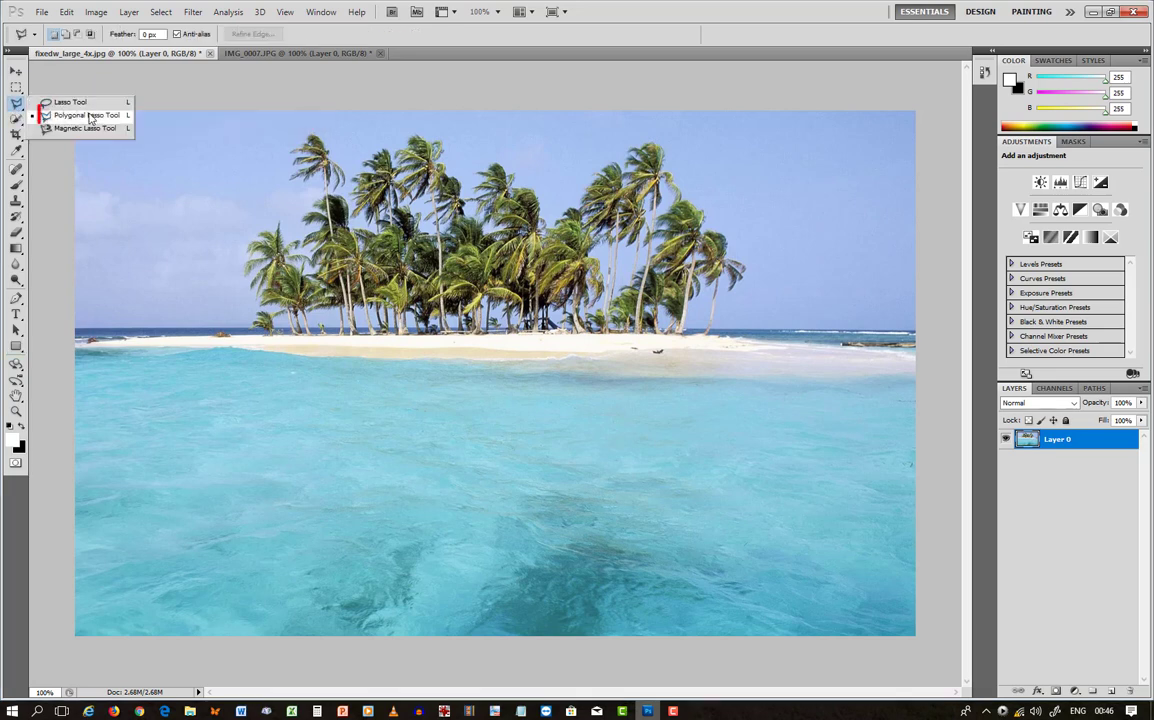
pyautogui.click(90, 116)
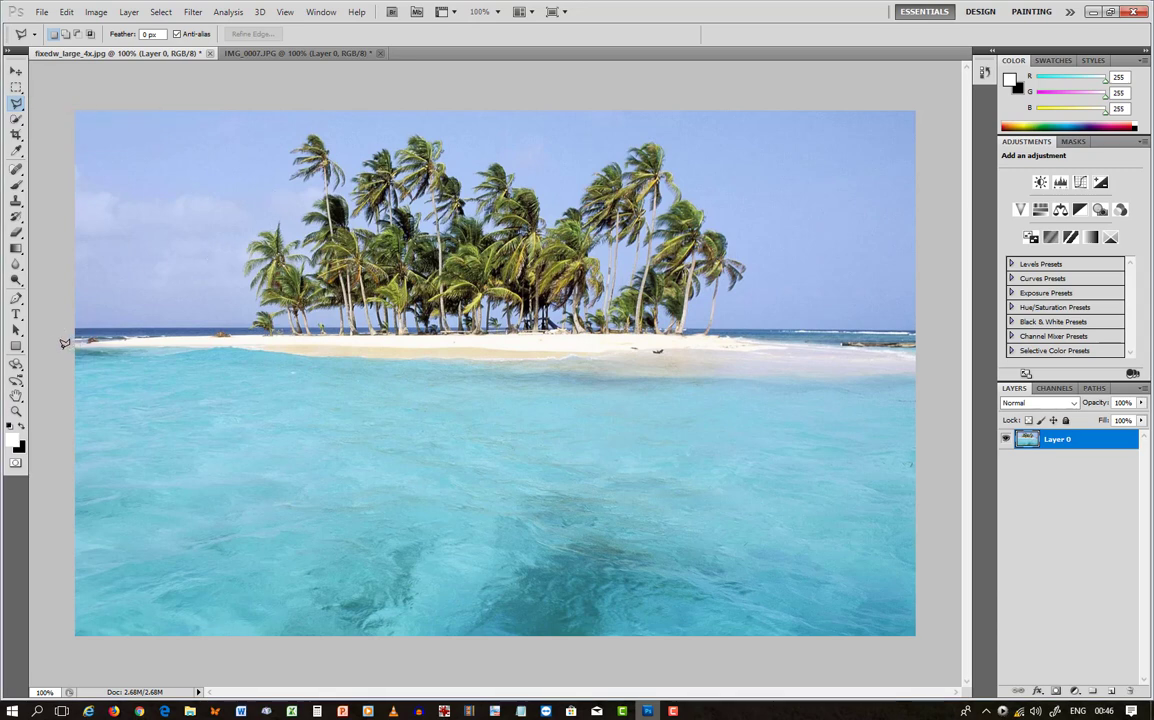
pyautogui.click(288, 59)
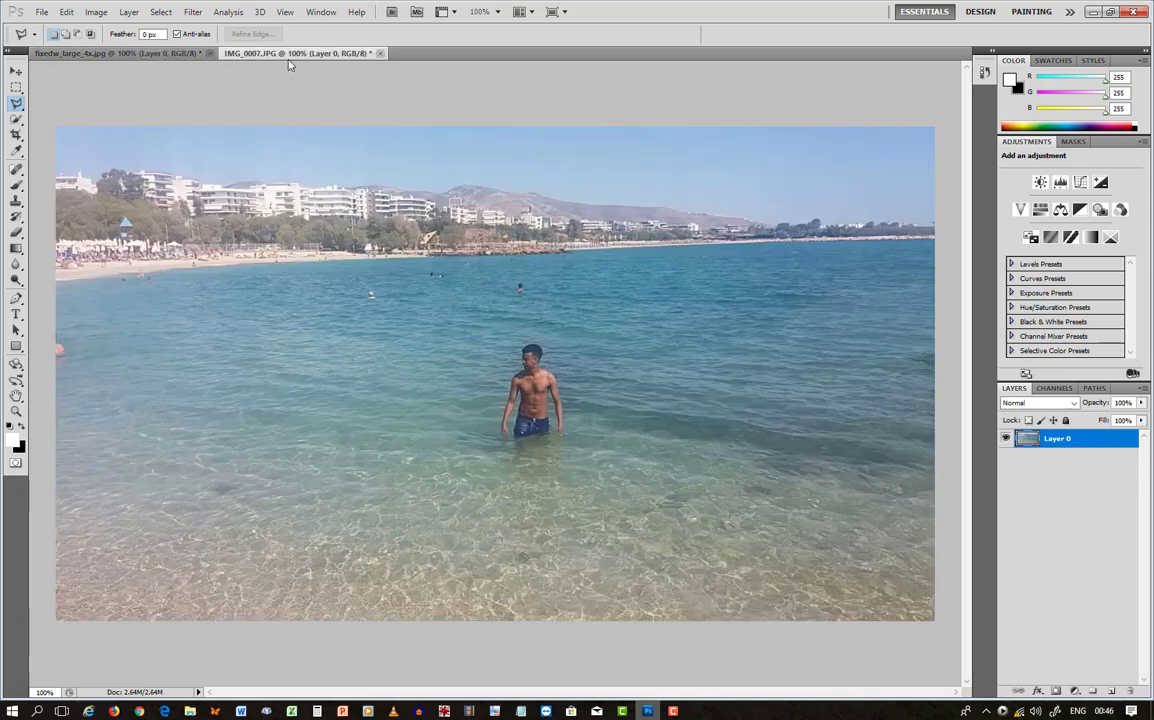
pyautogui.click(150, 57)
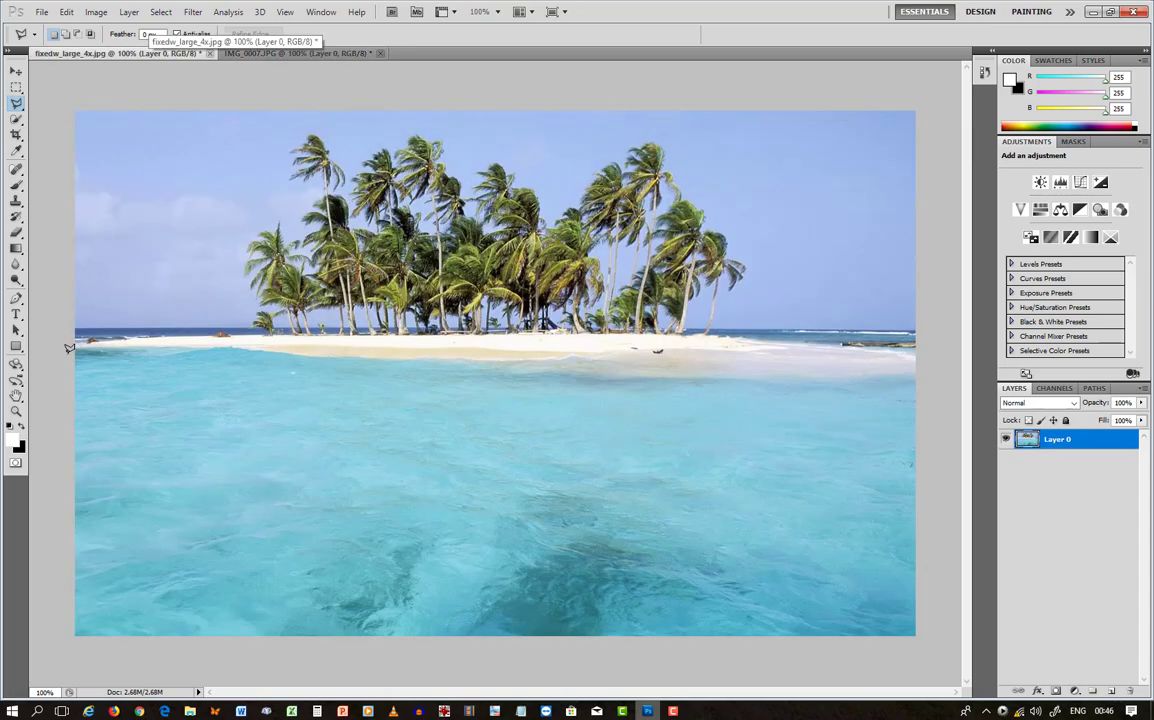
pyautogui.click(65, 344)
pyautogui.click(235, 347)
pyautogui.click(240, 310)
pyautogui.click(117, 250)
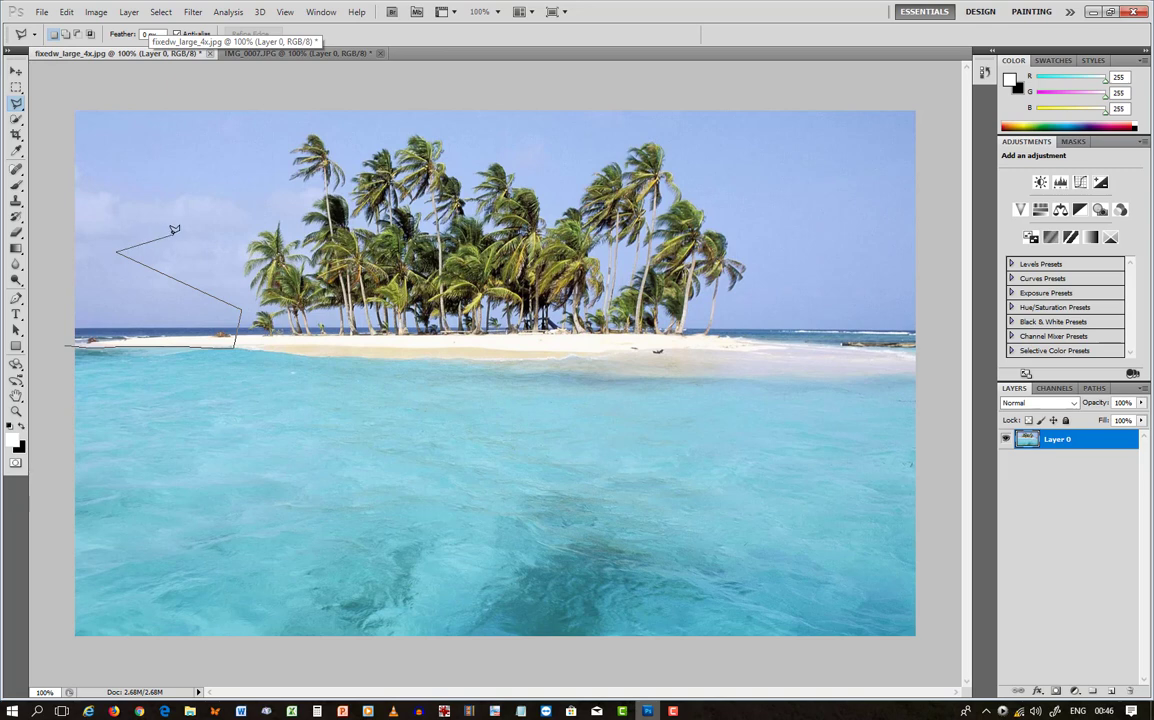
pyautogui.press('BackSpace')
pyautogui.press('BackSpace')
# Continue the lasso outline along the boundary between sand and water until just past the image's right edge.
pyautogui.click(307, 356)
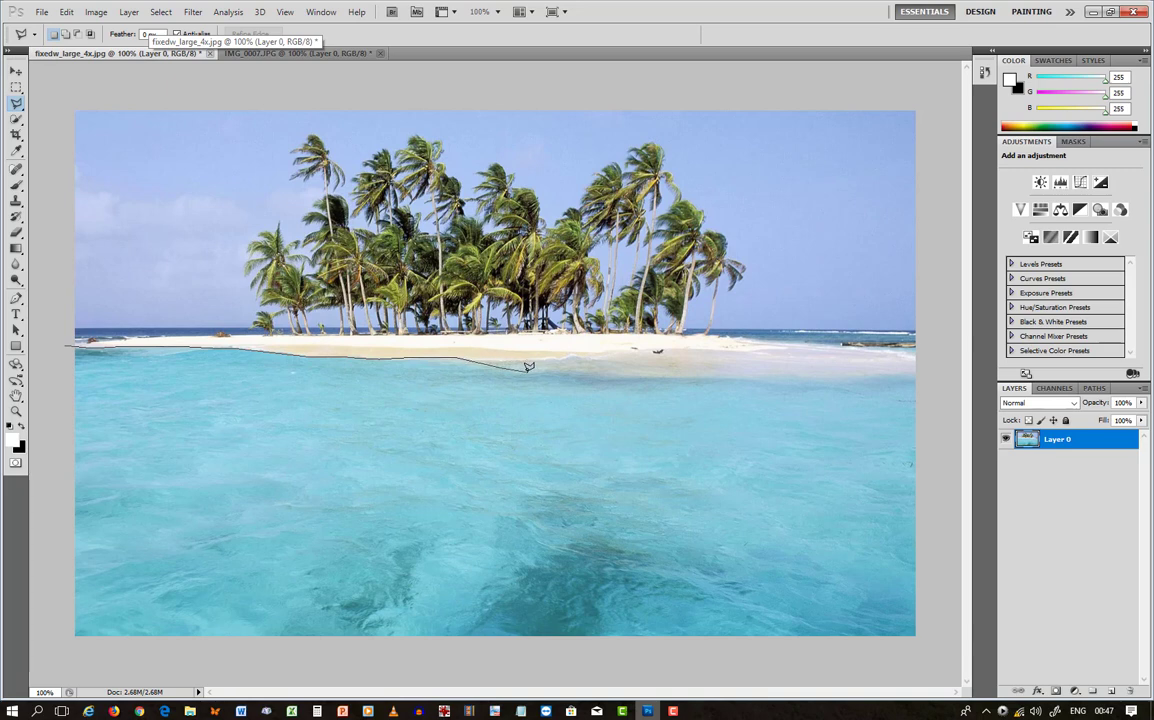
pyautogui.click(528, 369)
pyautogui.click(566, 372)
pyautogui.click(601, 378)
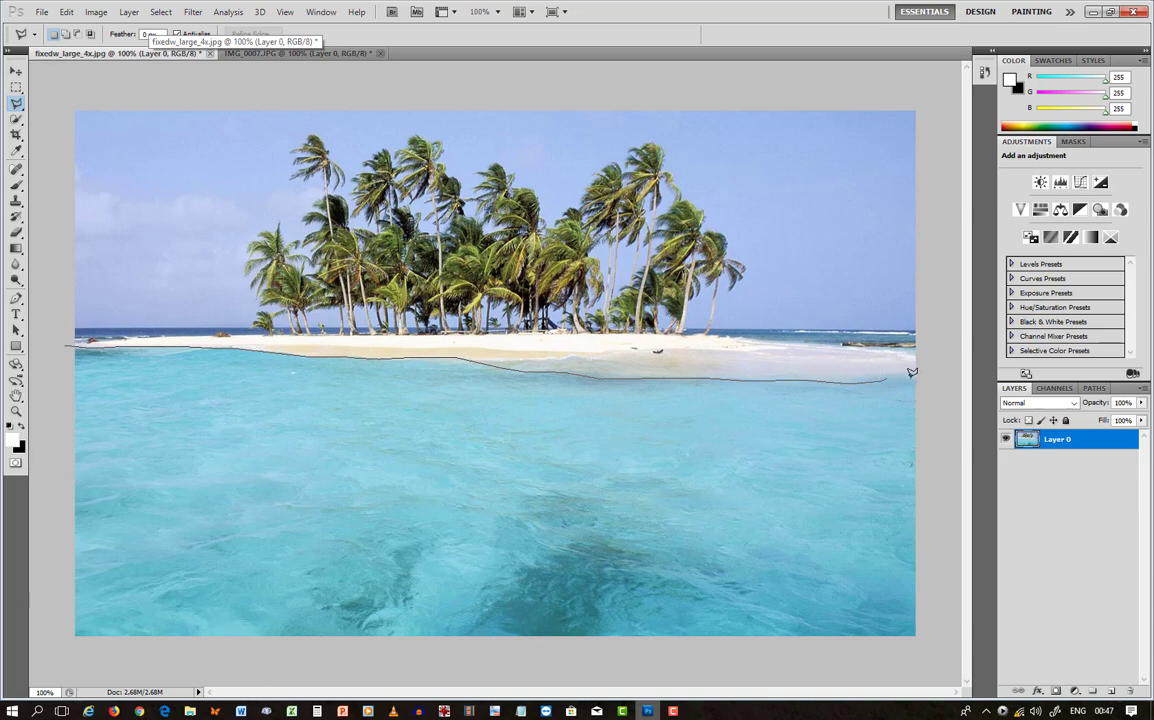
pyautogui.moveTo(938, 380); pyautogui.dragTo(958, 472)
# Close the lasso outline around all the water below the island, delete the selected sea, and deselect.
pyautogui.hotkey('ctrl', '-')
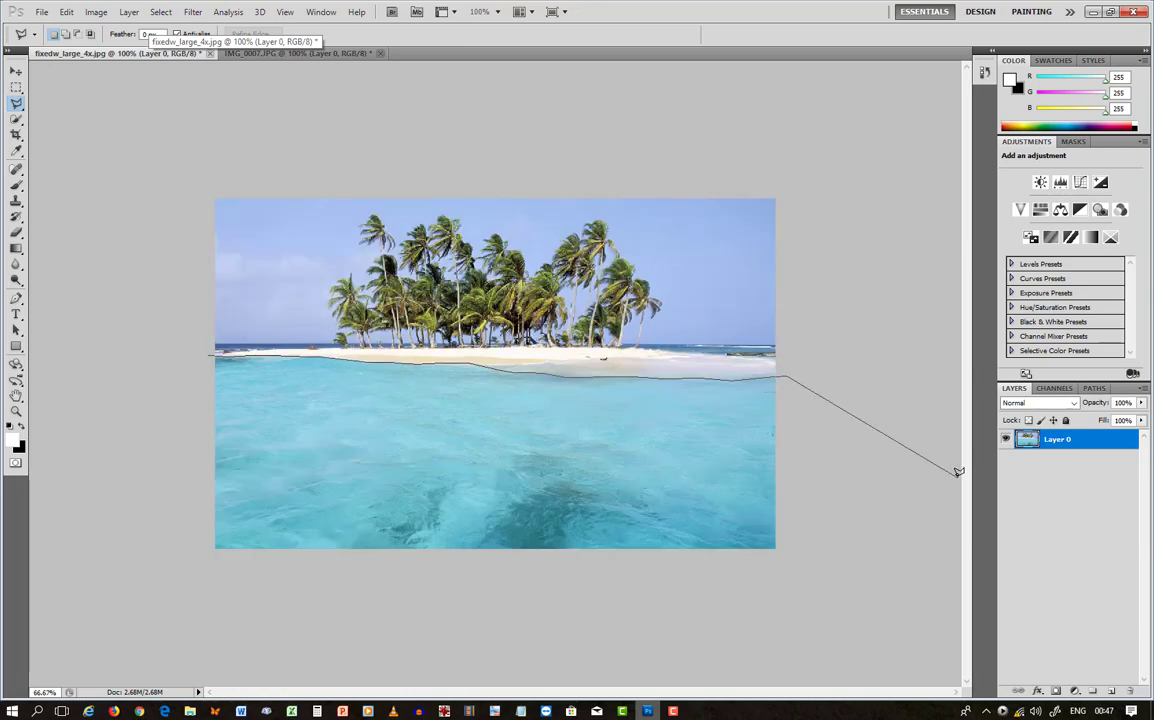
pyautogui.click(796, 548)
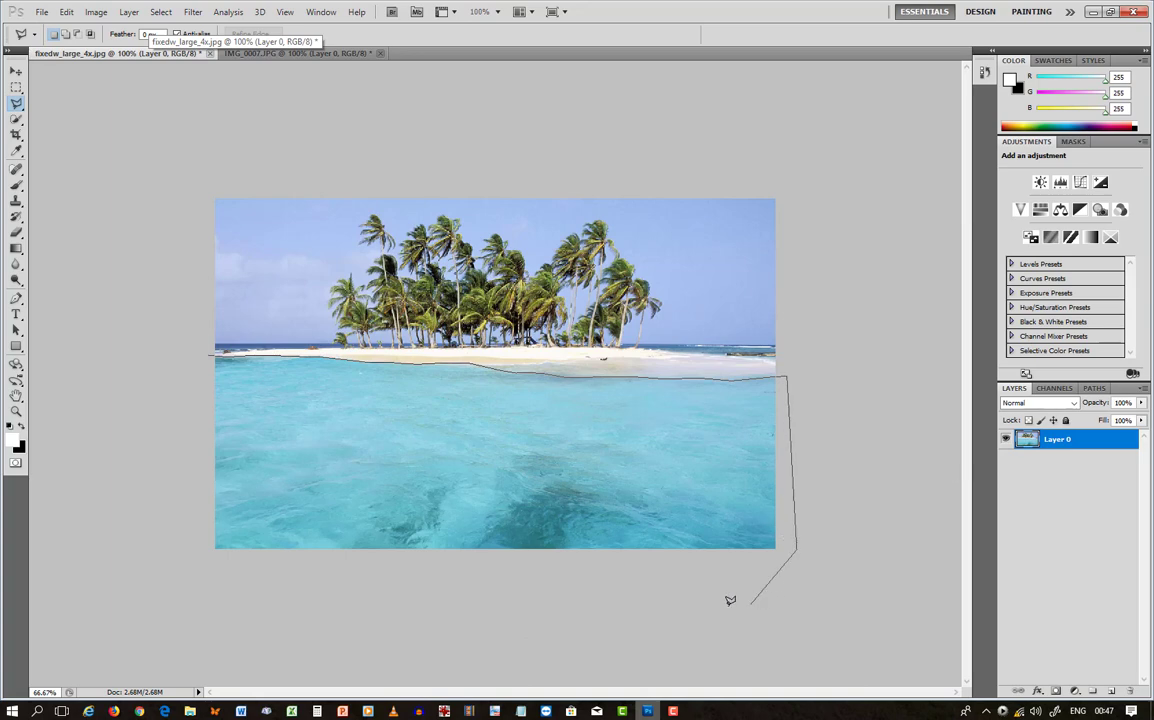
pyautogui.click(724, 604)
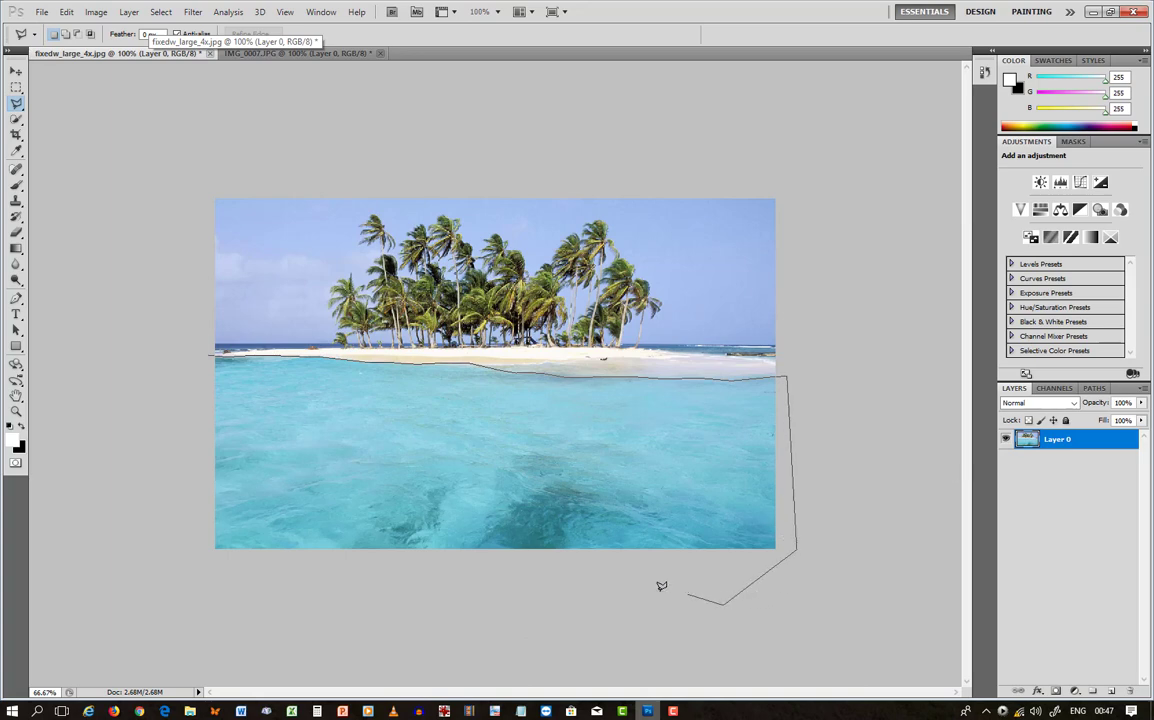
pyautogui.click(212, 575)
pyautogui.click(168, 462)
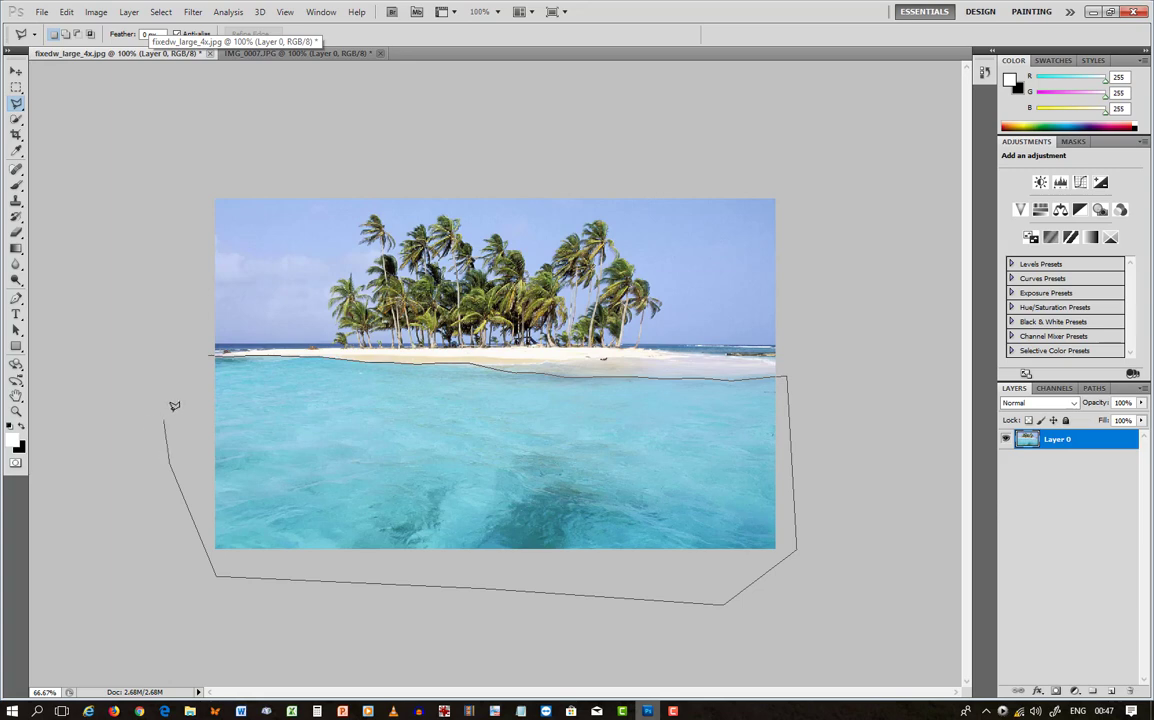
pyautogui.click(178, 400)
pyautogui.click(201, 380)
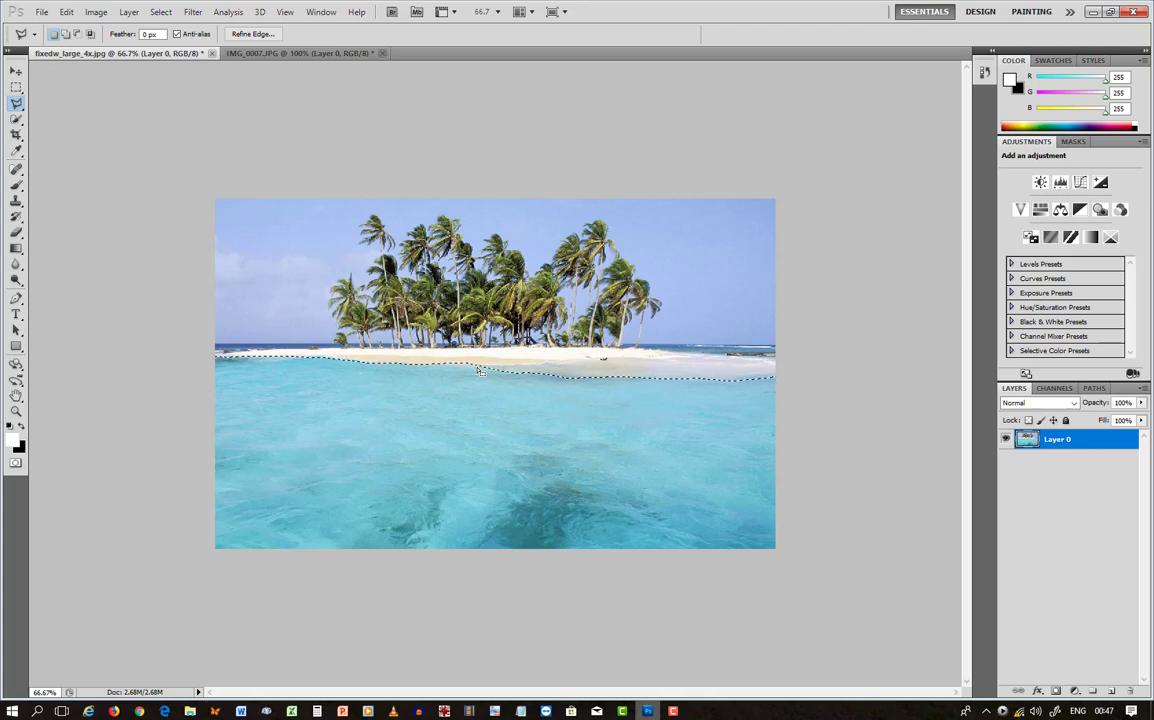
pyautogui.press('Delete')
pyautogui.hotkey('ctrl', 'd')
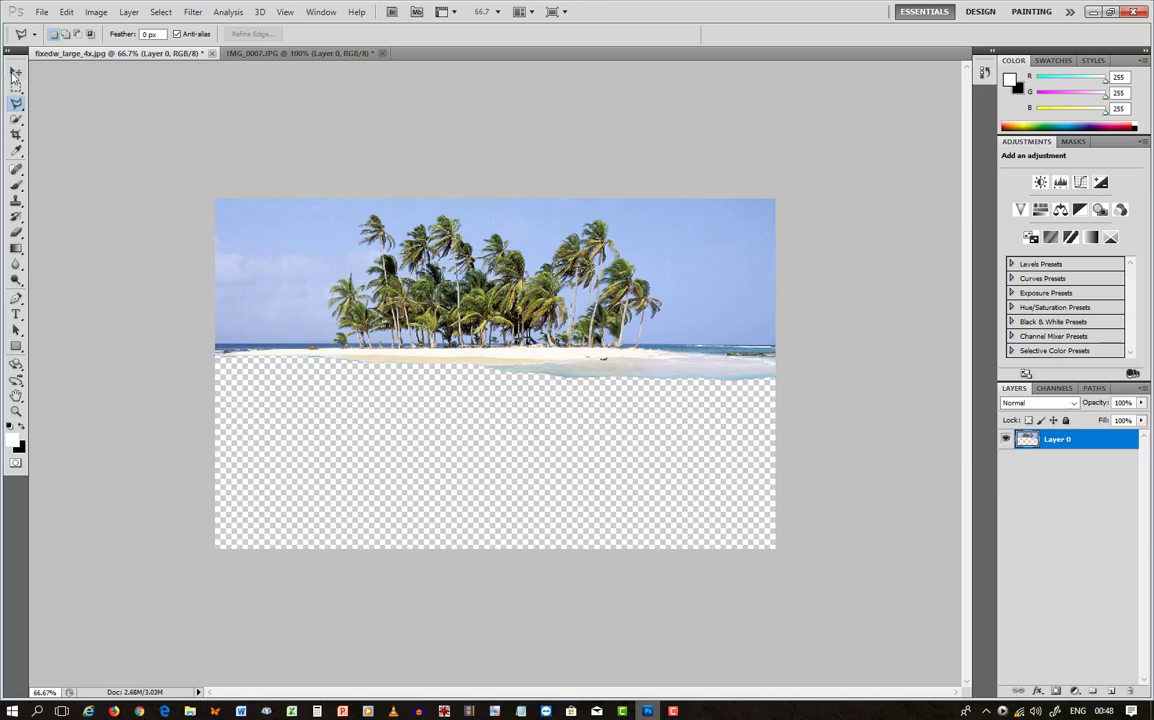
# Move the cut-out island layer into IMG_0007.JPG and position it over the upper part of the photo, behind the man's head.
pyautogui.click(15, 72)
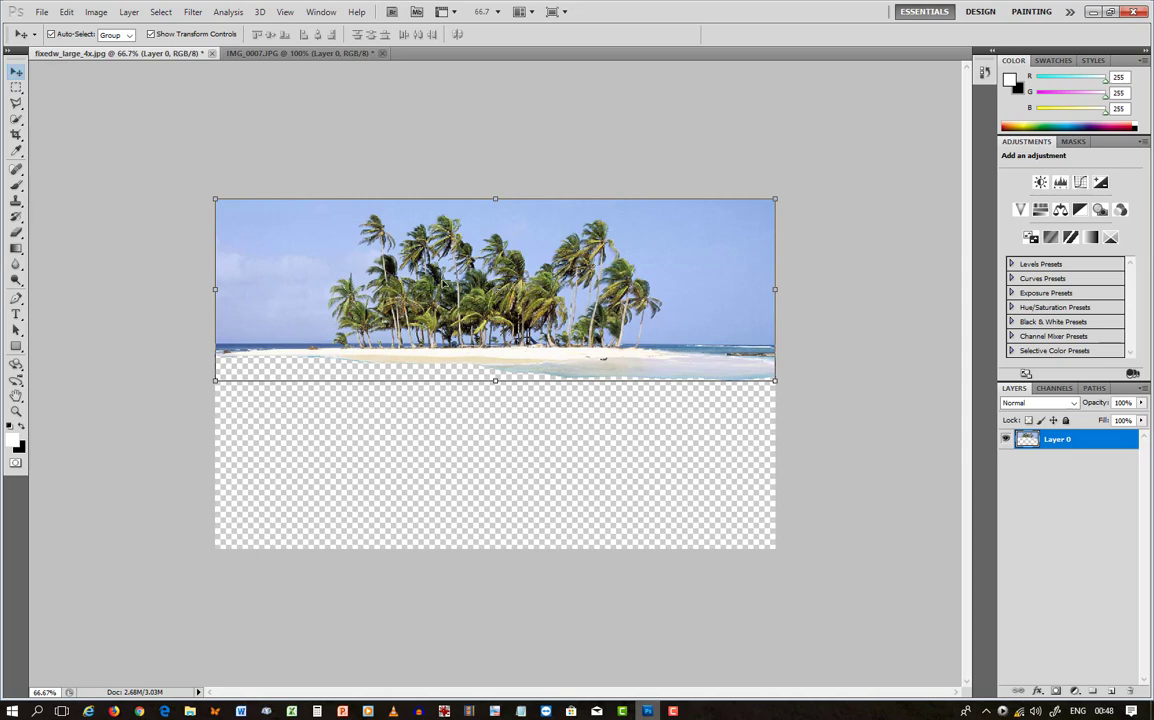
pyautogui.moveTo(401, 256); pyautogui.dragTo(364, 248)
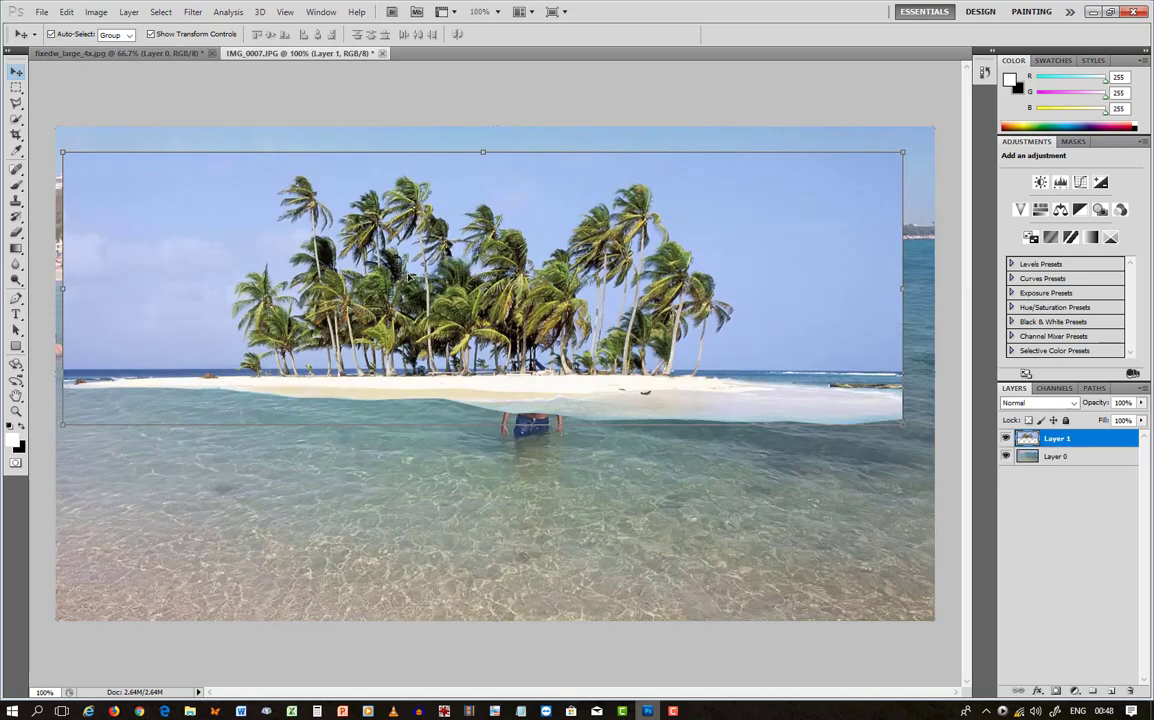
pyautogui.moveTo(488, 258); pyautogui.dragTo(492, 240)
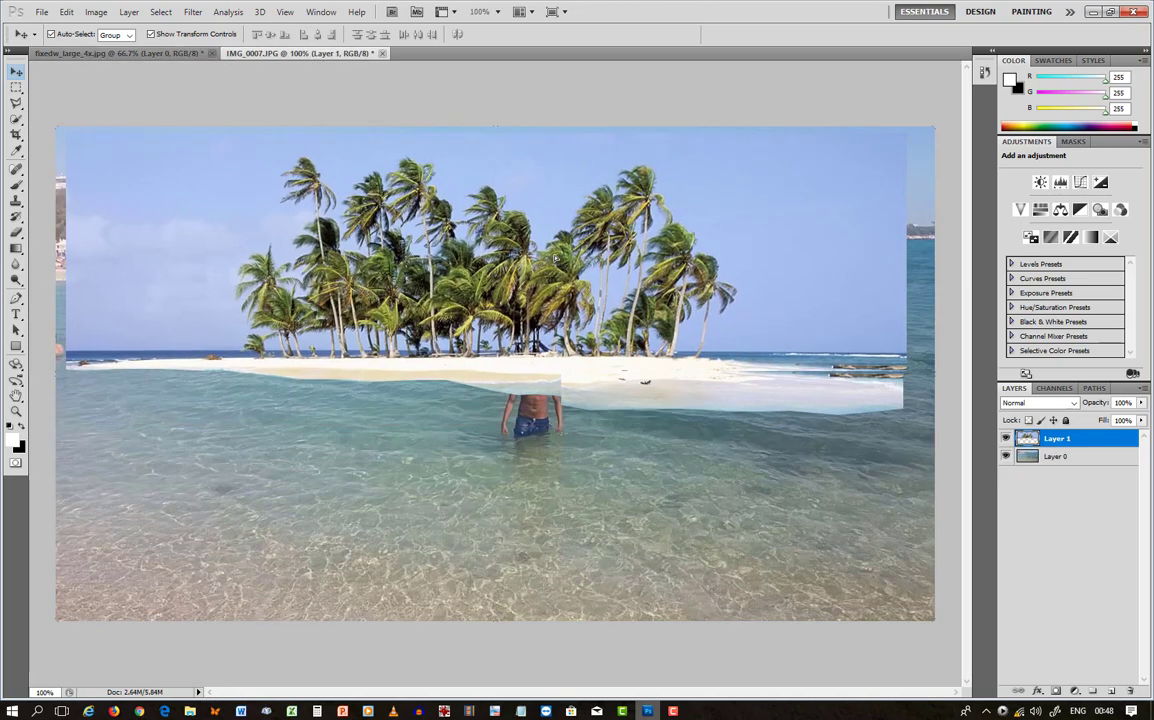
pyautogui.moveTo(555, 258); pyautogui.dragTo(527, 230)
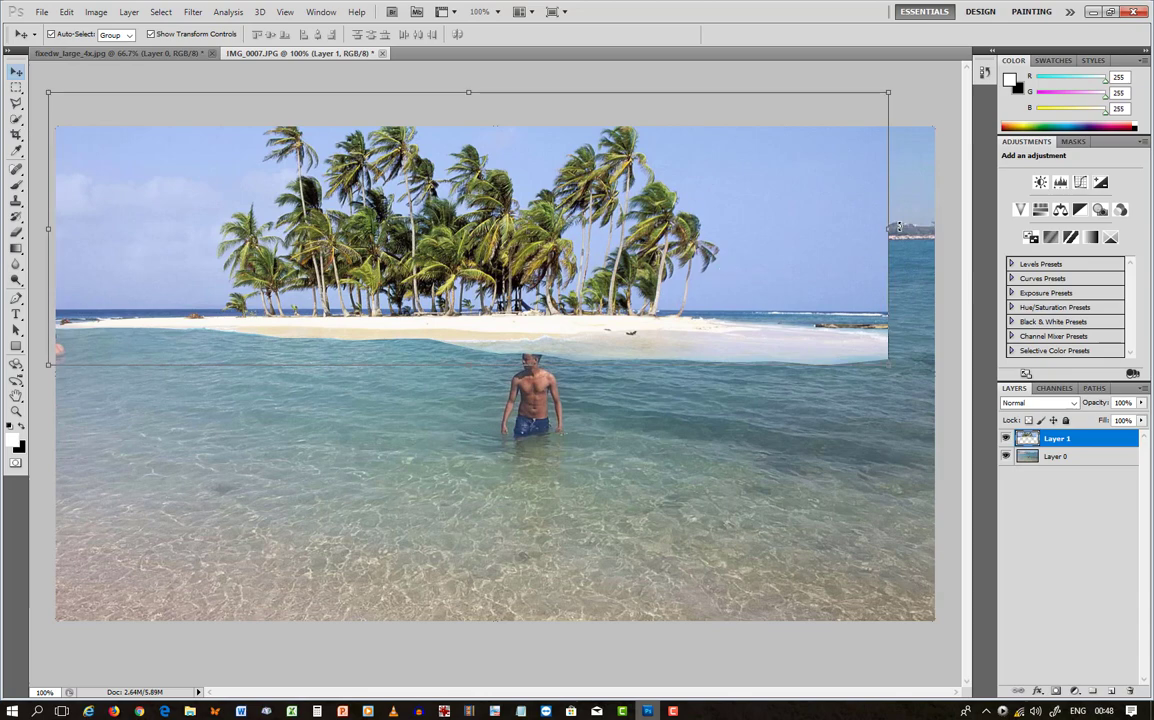
# Widen the island layer to 105.47%, shift it up to clear the man's head and span the image width, and apply the transform.
pyautogui.moveTo(887, 234); pyautogui.dragTo(931, 230)
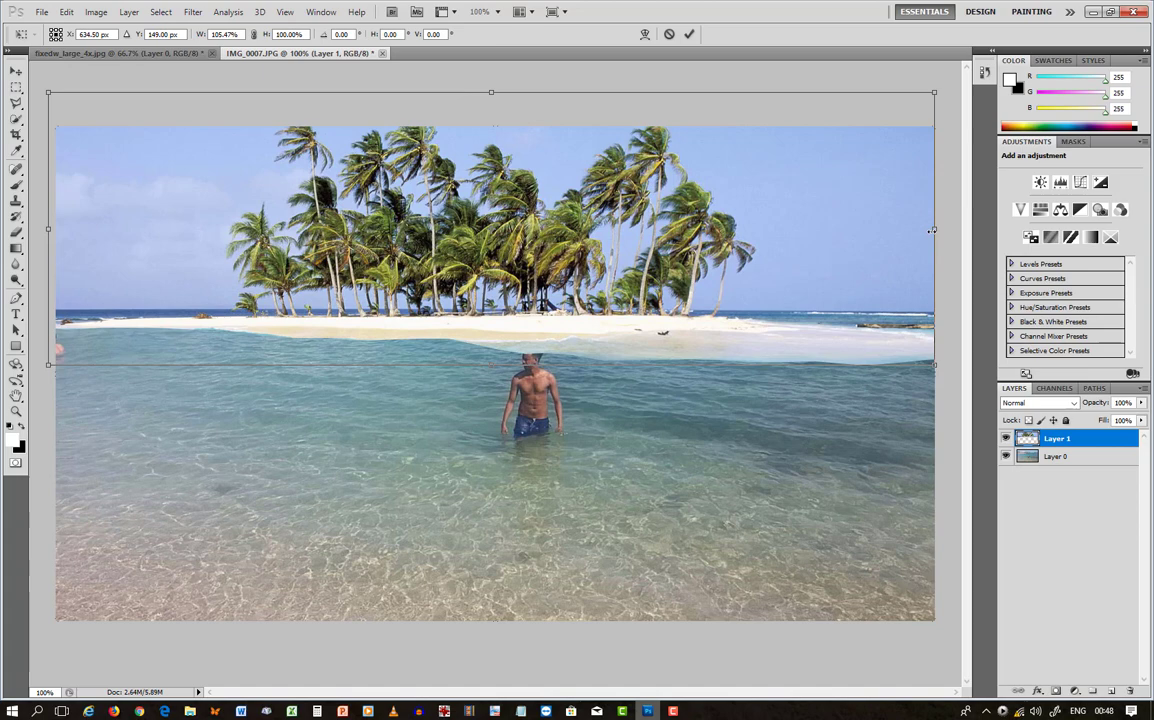
pyautogui.moveTo(538, 183)
pyautogui.mouseDown()
pyautogui.moveTo(546, 168)
pyautogui.moveTo(539, 175)
pyautogui.mouseUp()
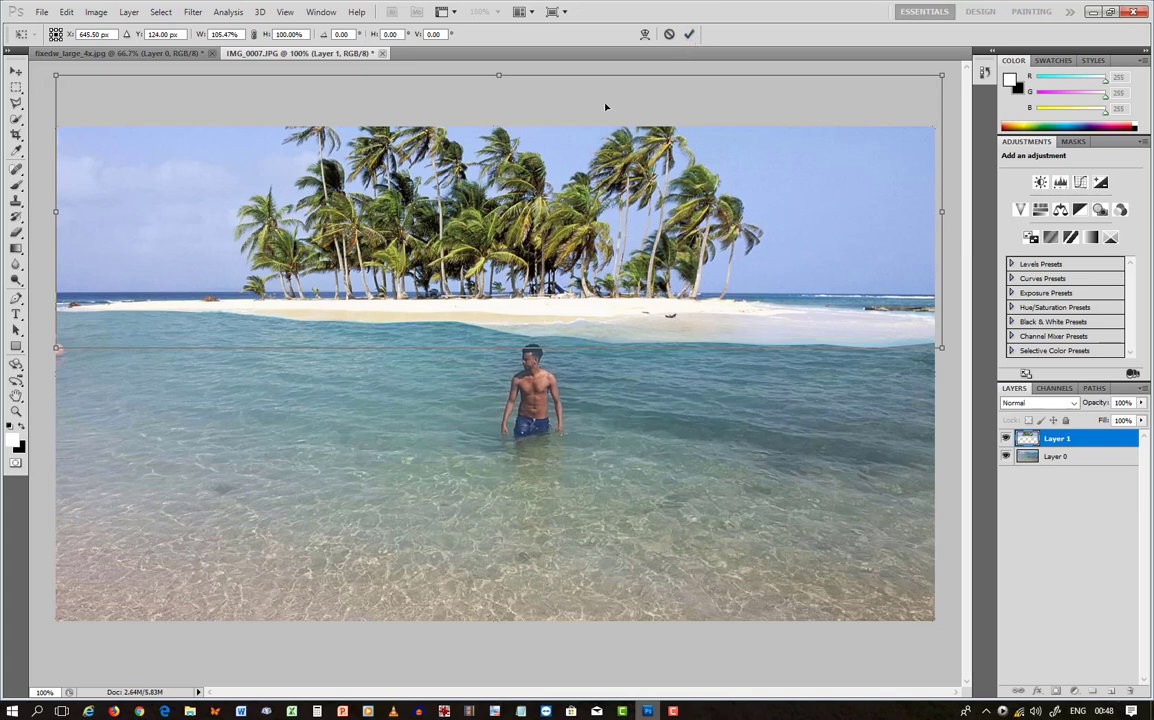
pyautogui.click(689, 34)
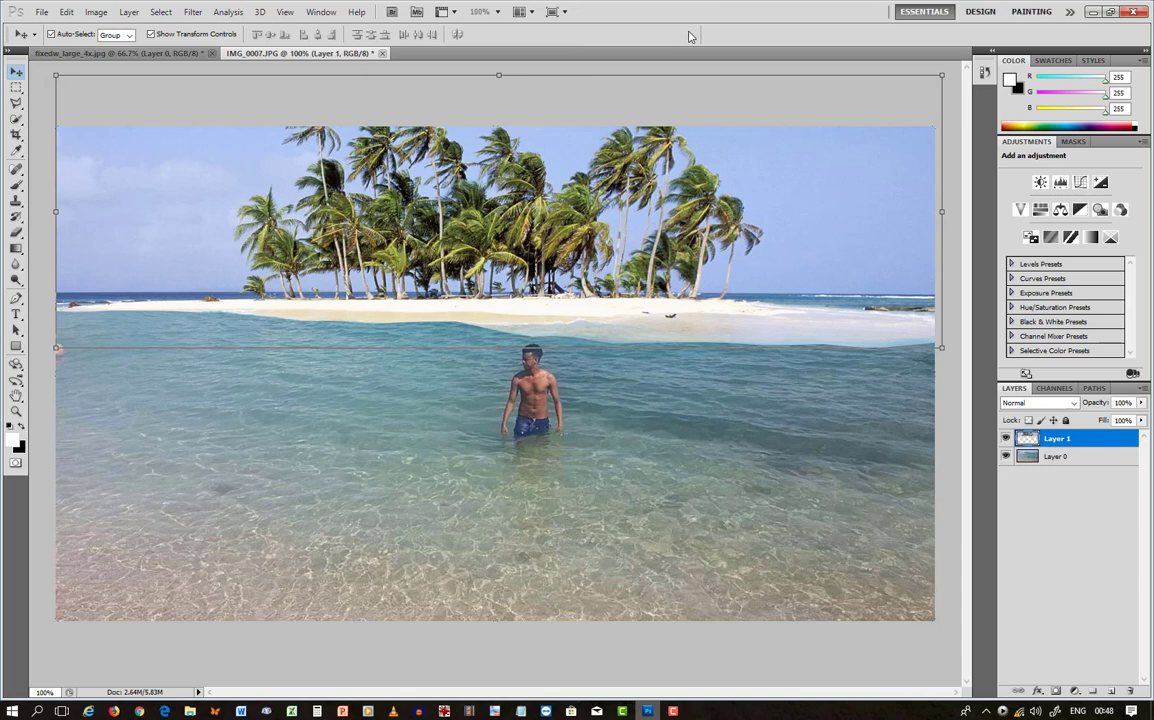
# Select Layer 0 and Layer 1 together and merge them into a single layer.
pyautogui.click(1096, 458)
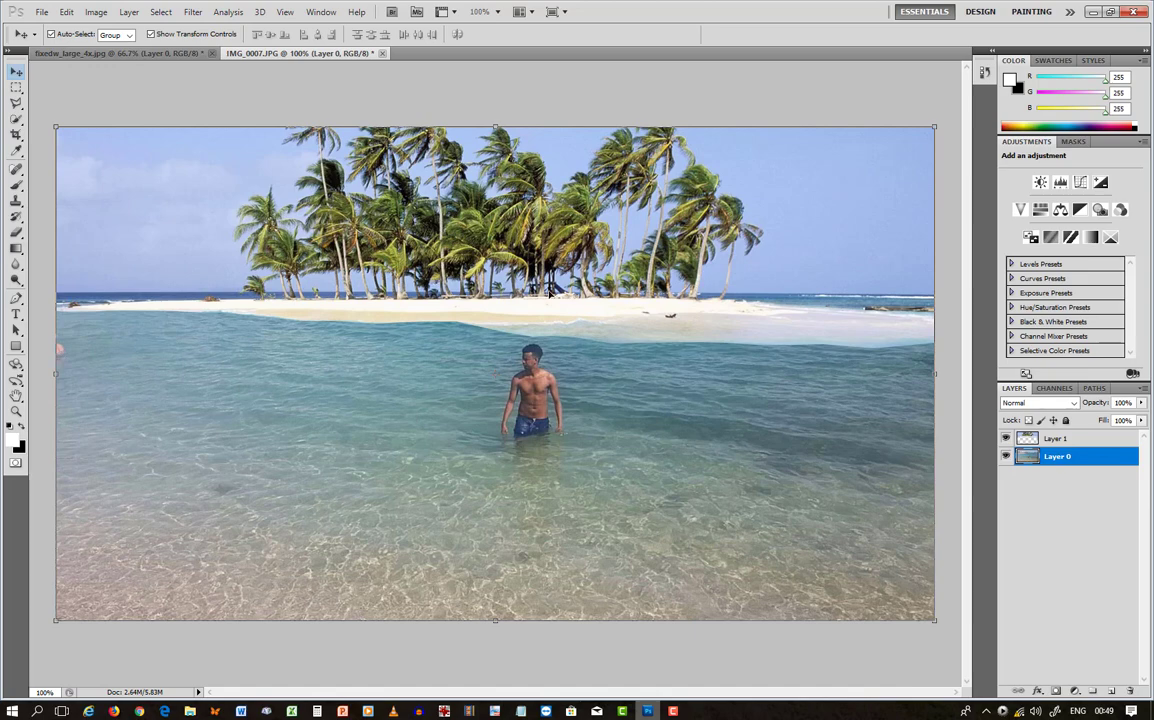
pyautogui.hotkey('ctrl', '-')
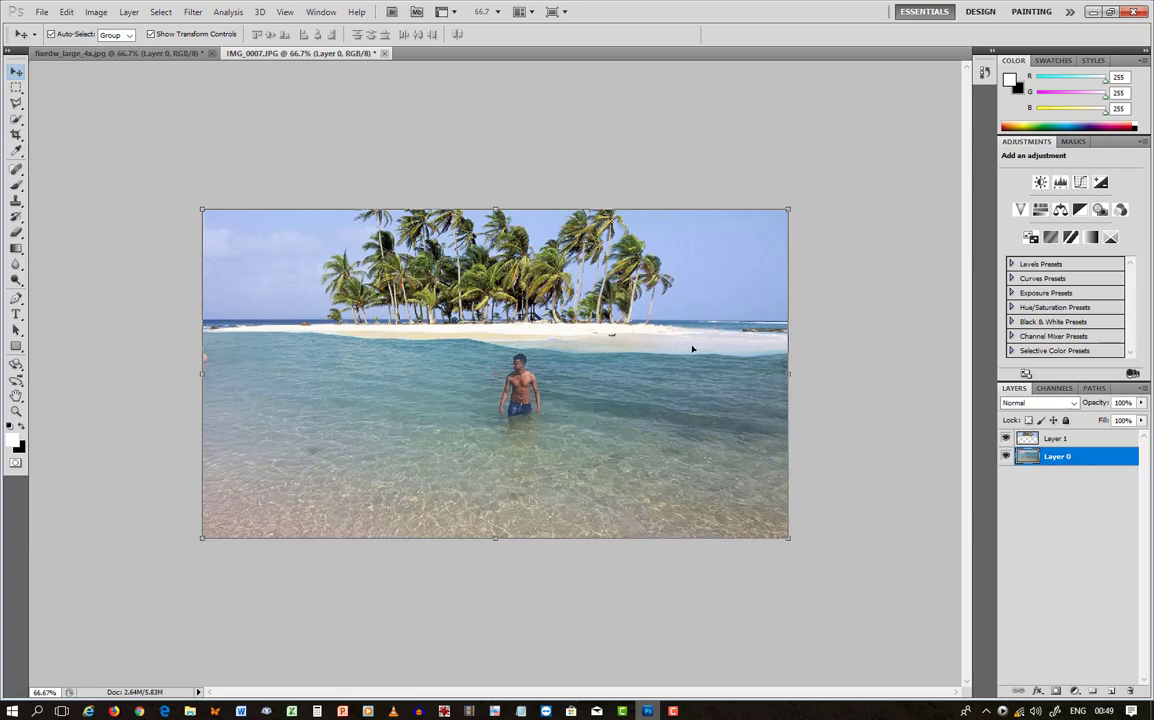
pyautogui.keyDown('shift'); pyautogui.click(1091, 440); pyautogui.keyUp('shift')
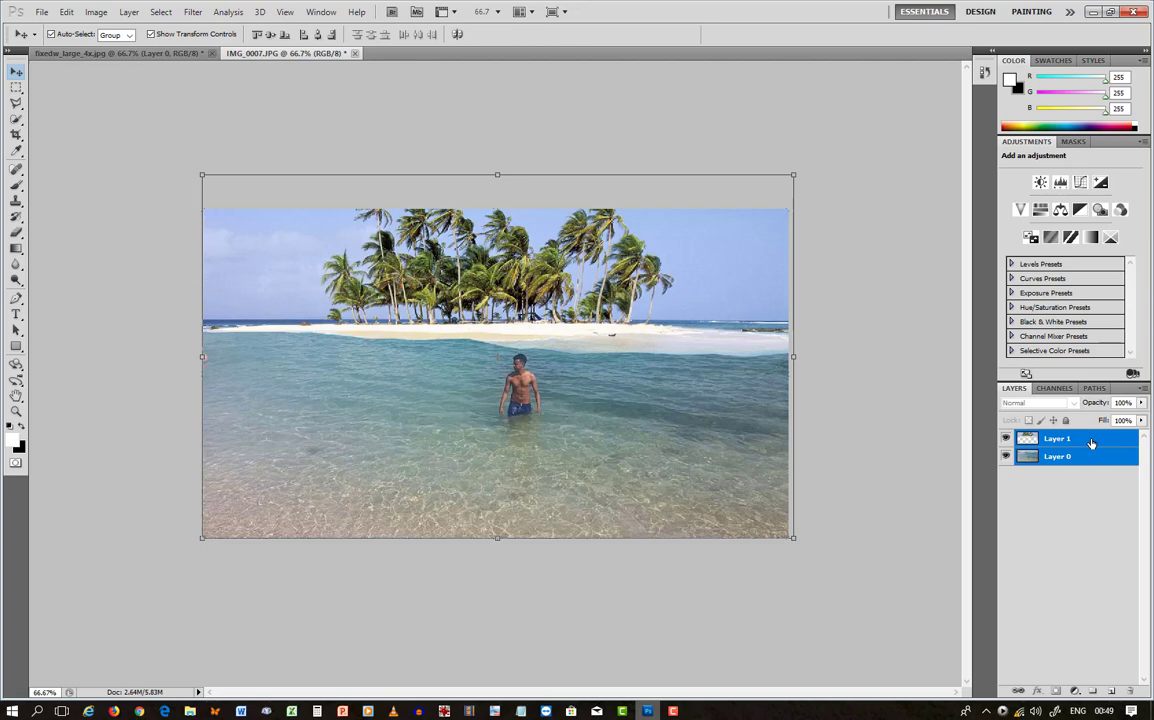
pyautogui.hotkey('ctrl', 'e')
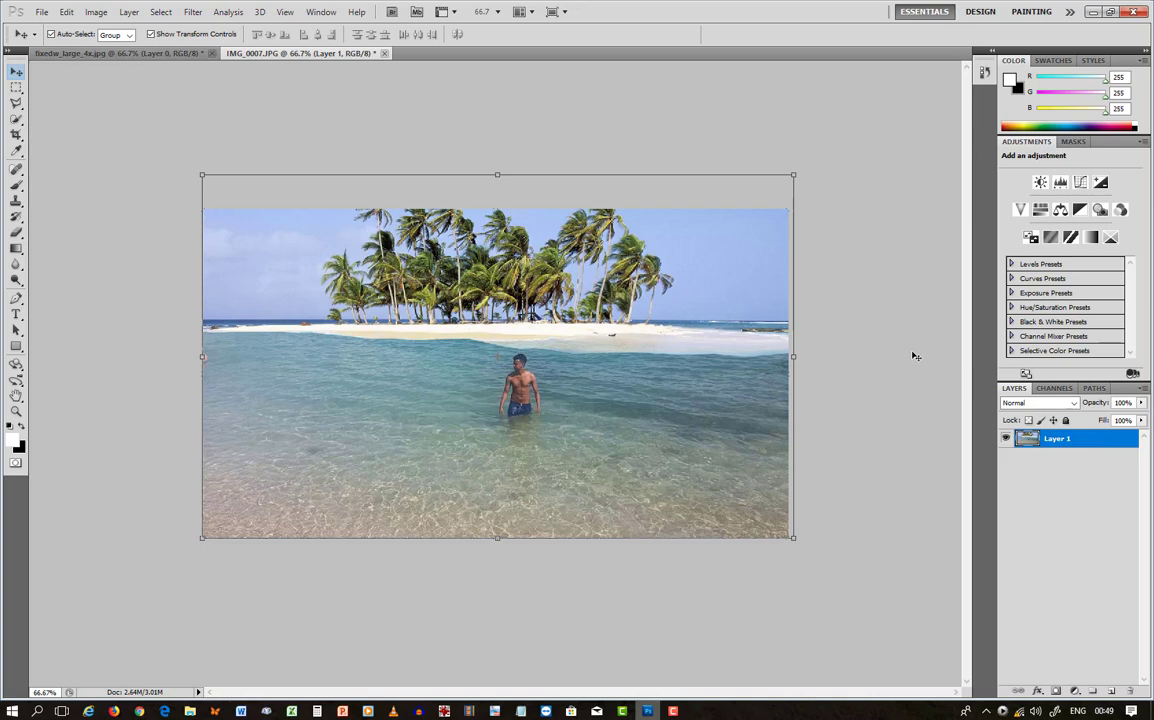
# Save the merged composite to the Desktop as a JPEG named cabey, accepting the default JPEG options.
pyautogui.click(44, 14)
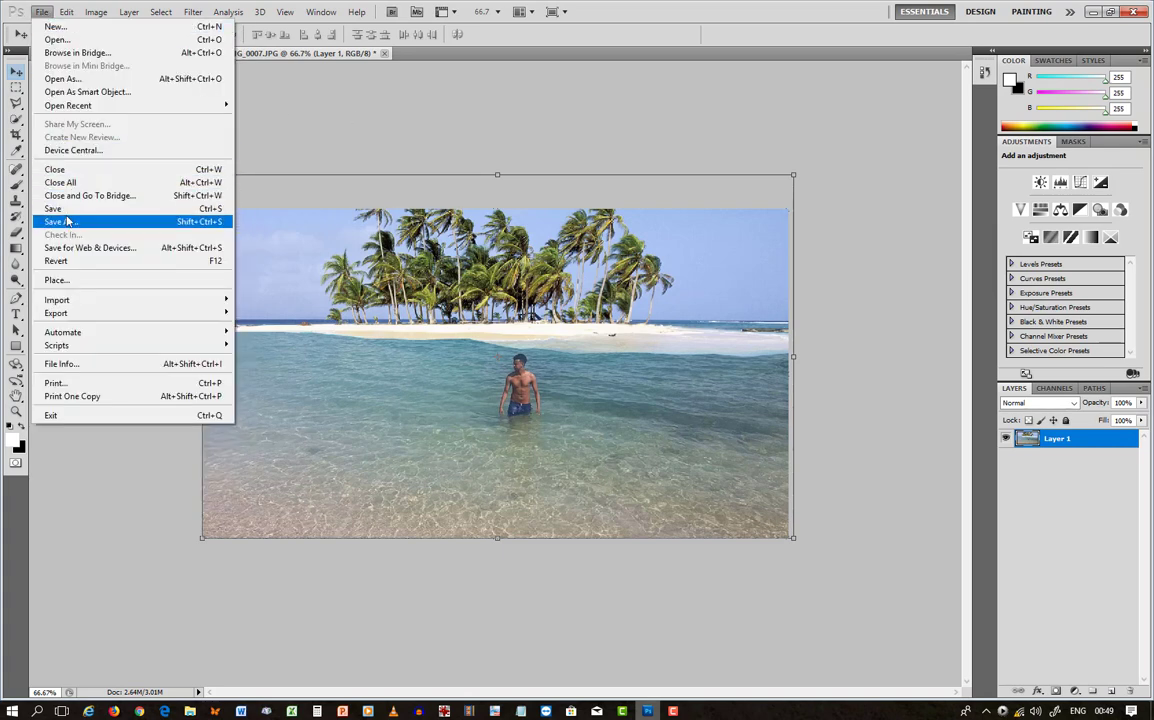
pyautogui.click(406, 124)
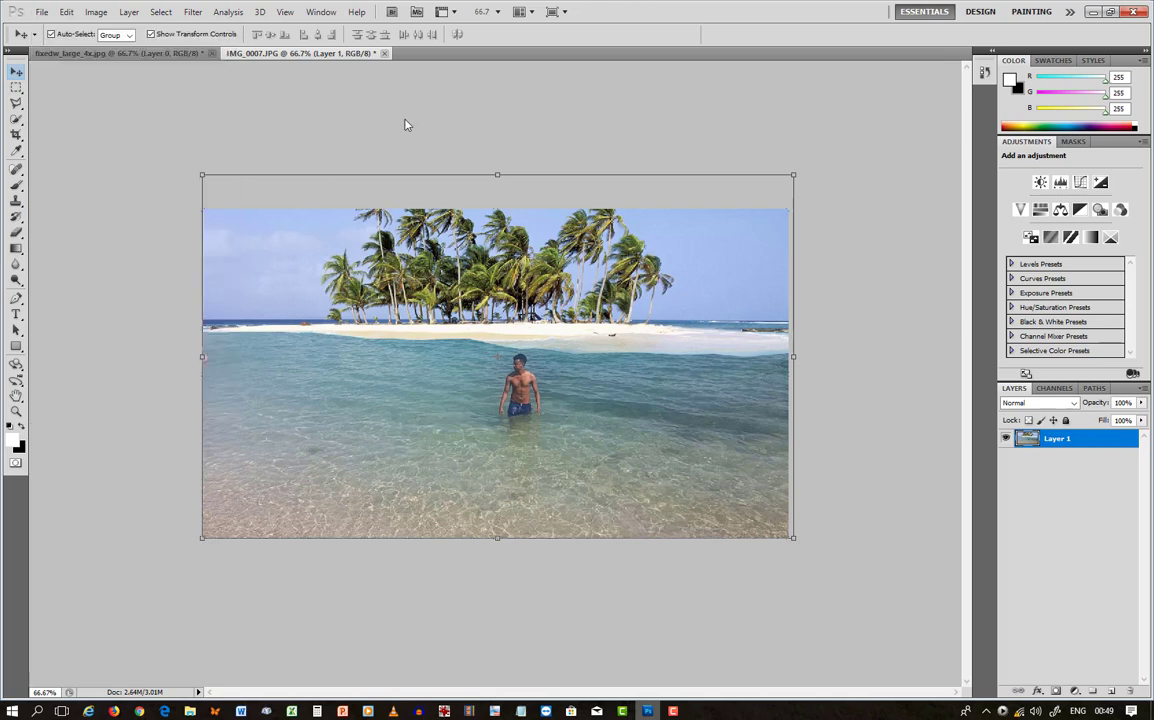
pyautogui.hotkey('ctrl', 'shift', 's')
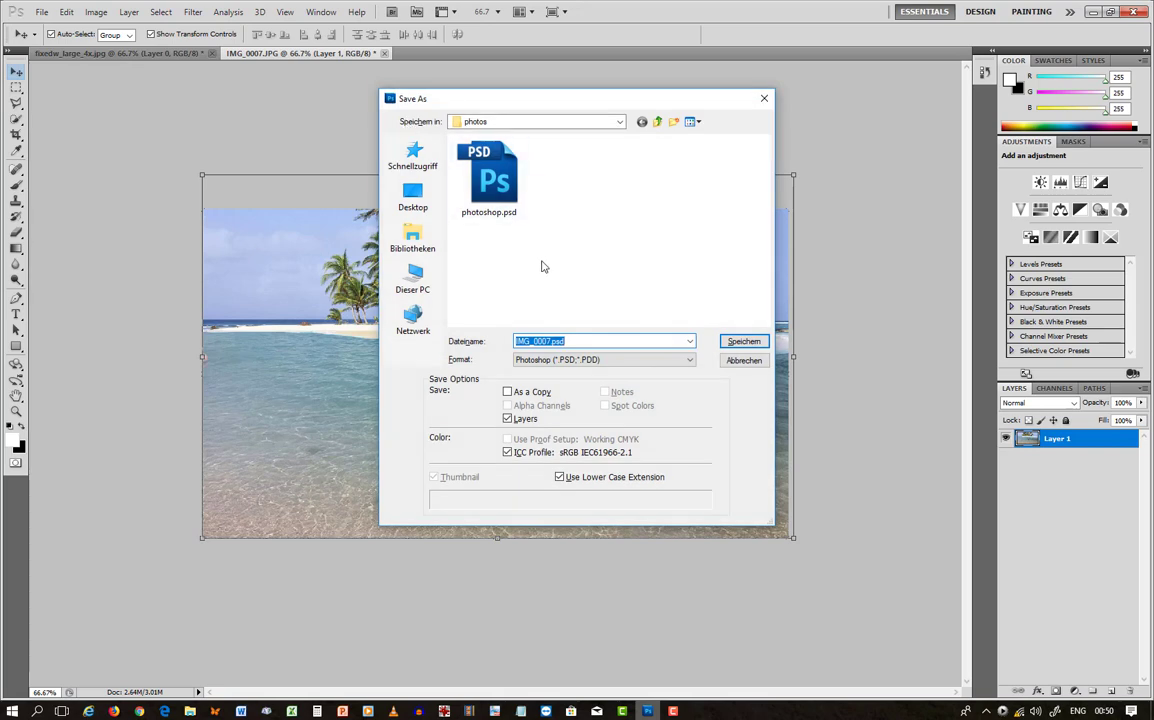
pyautogui.click(636, 360)
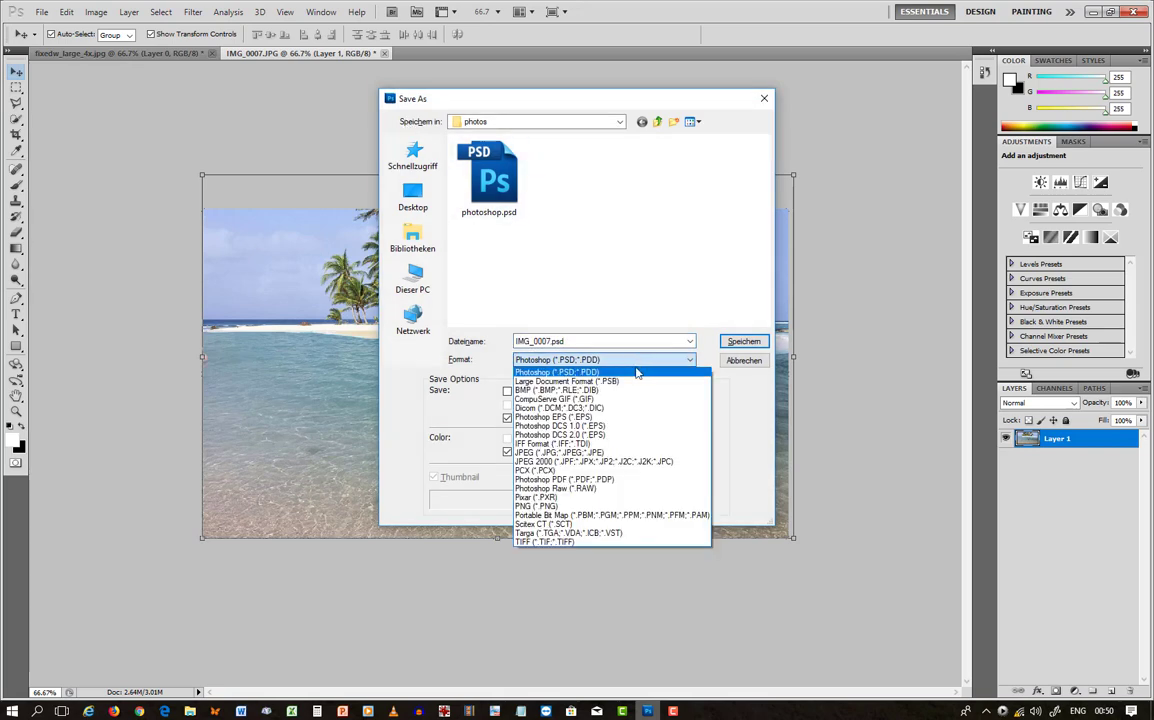
pyautogui.click(562, 453)
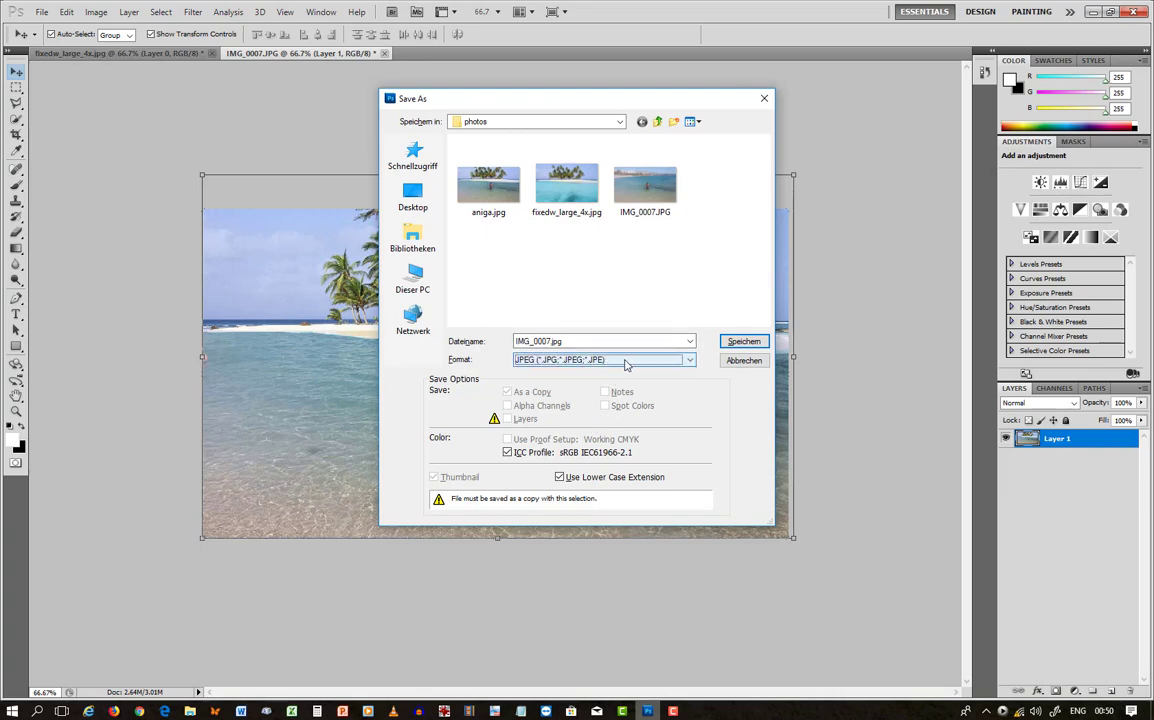
pyautogui.click(419, 203)
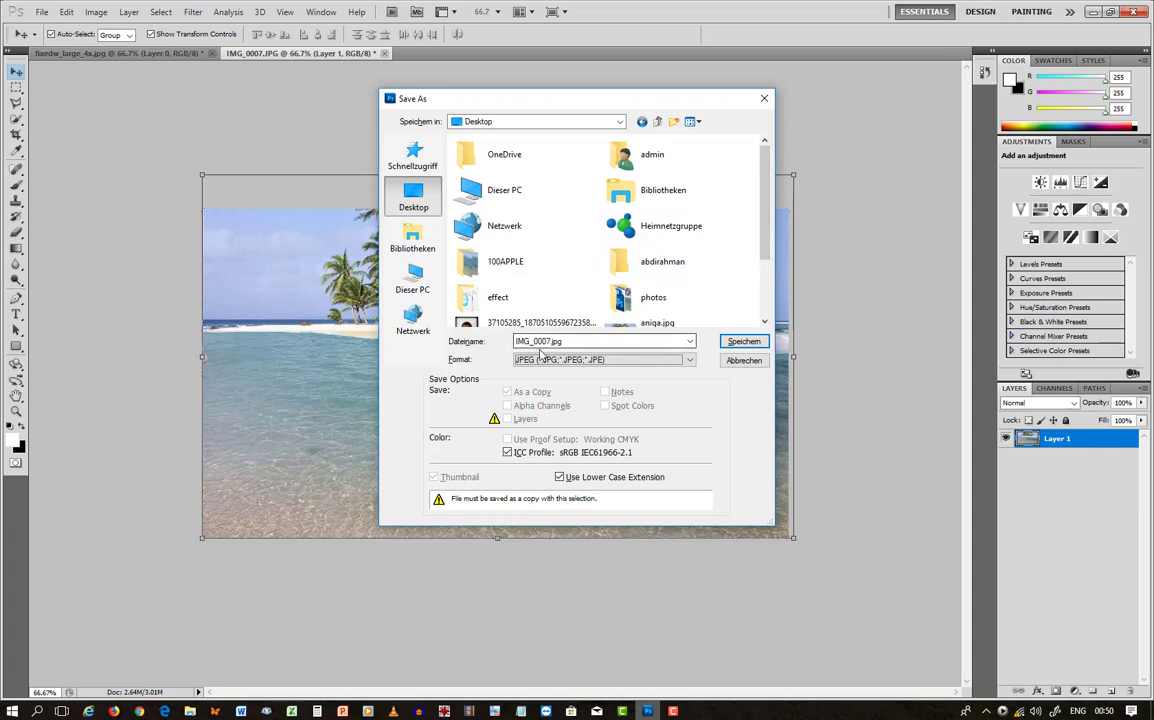
pyautogui.doubleClick(553, 341)
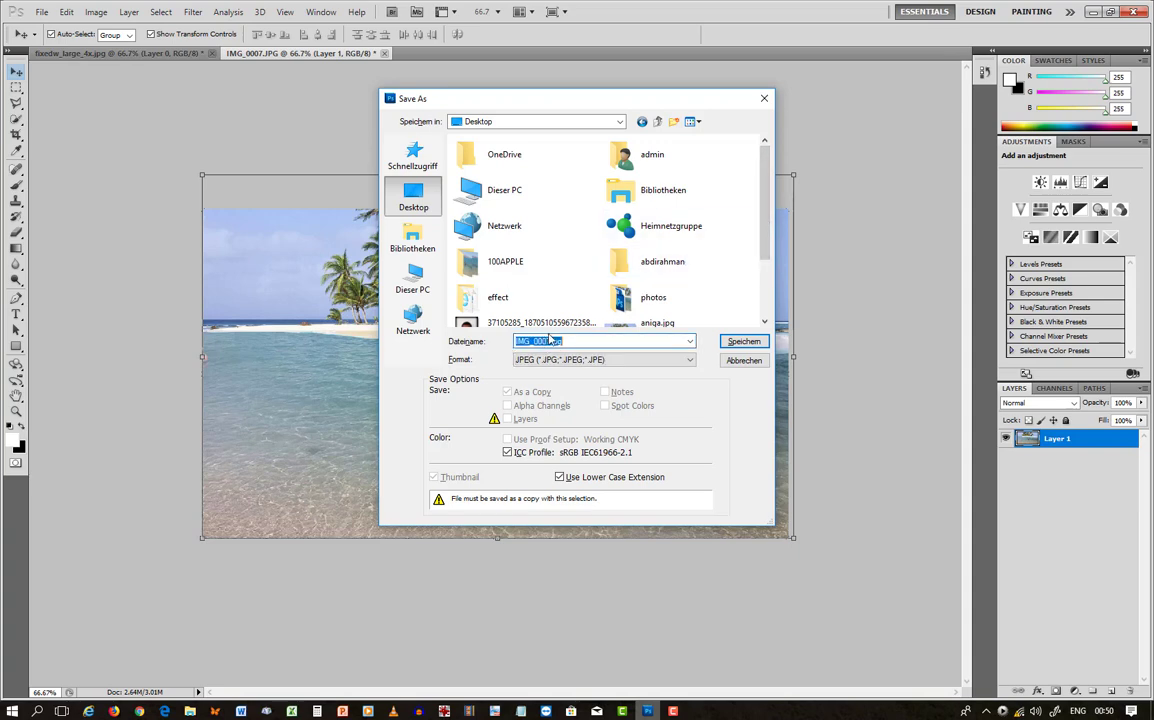
pyautogui.write('cabey')
pyautogui.click(745, 342)
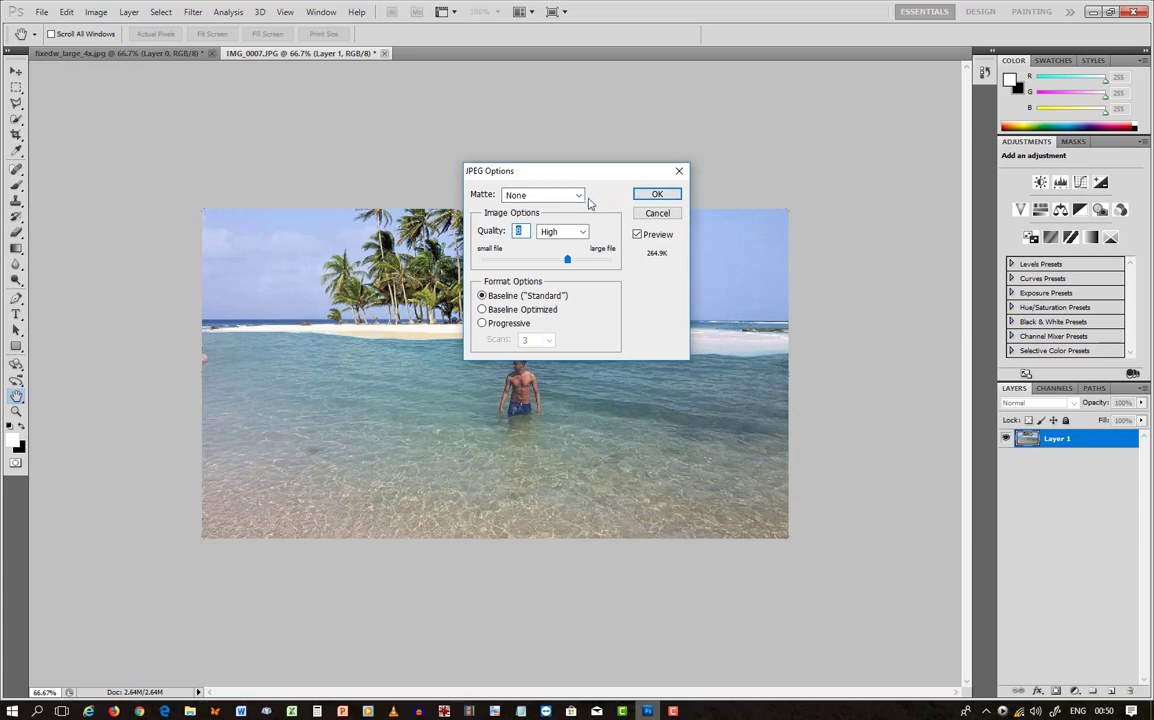
pyautogui.click(663, 194)
# Minimize Photoshop and close the IrfanView image and the photos folder window to reveal the desktop.
pyautogui.click(1092, 14)
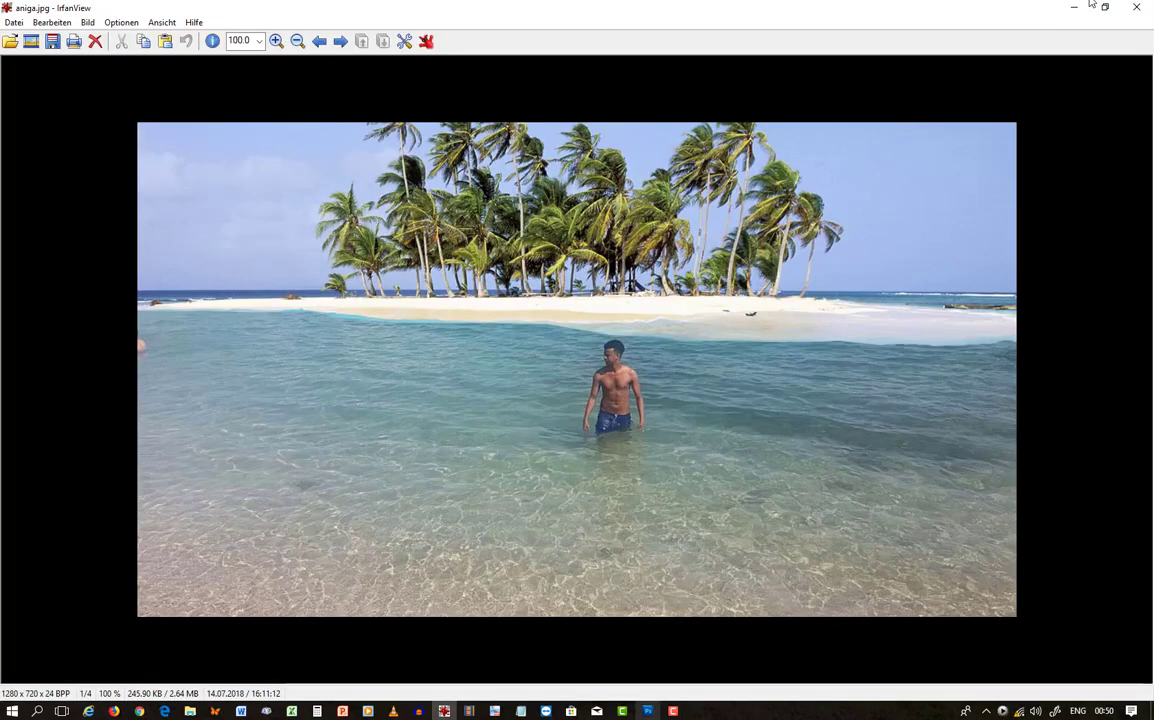
pyautogui.click(1144, 10)
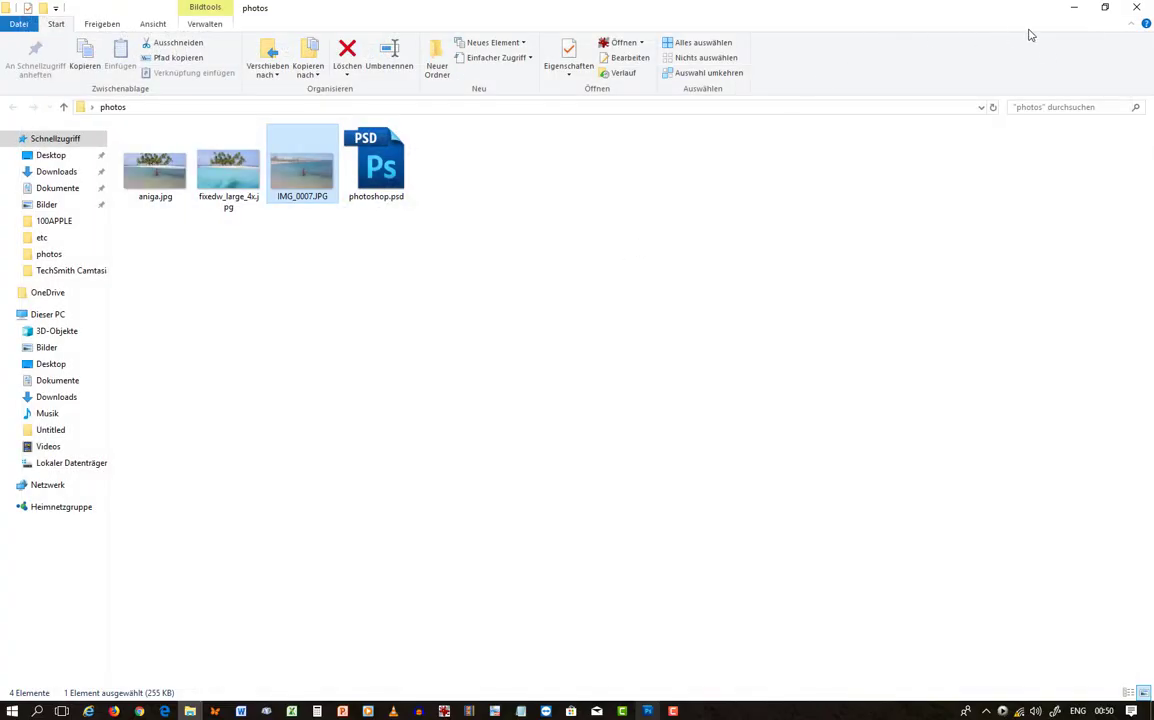
pyautogui.click(1135, 8)
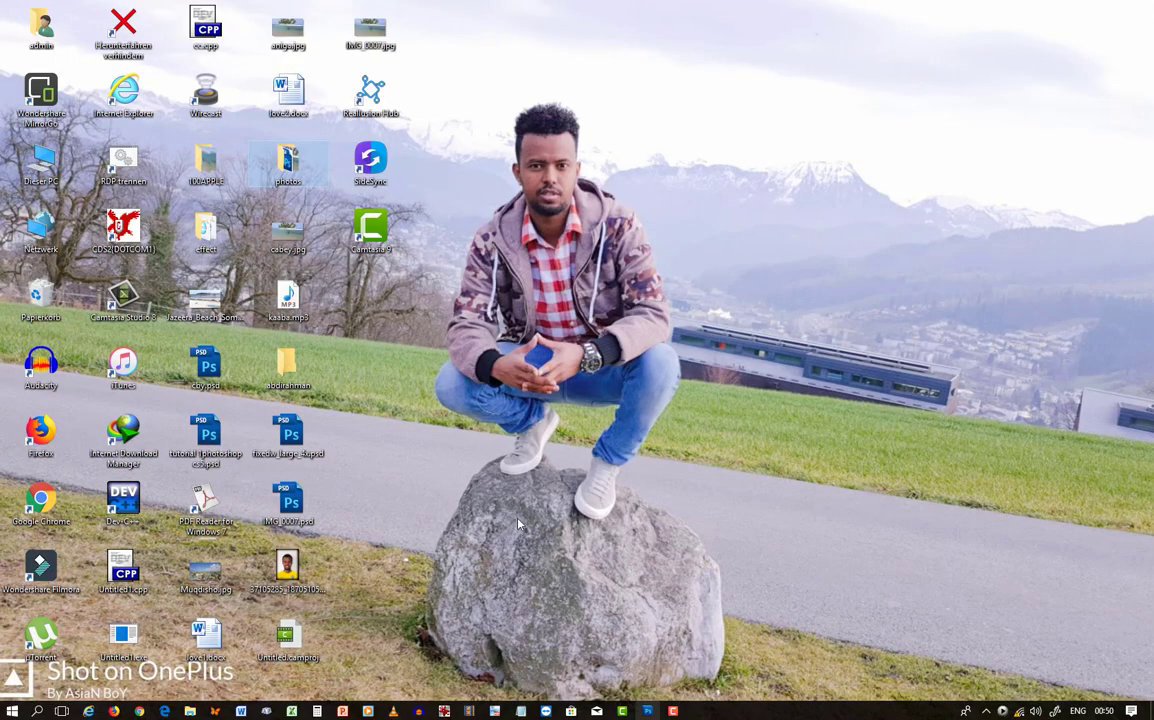
# Open cabey.jpg from the desktop in IrfanView, compare it with the previous picture, and close the viewer.
pyautogui.click(290, 237)
pyautogui.doubleClick(290, 237)
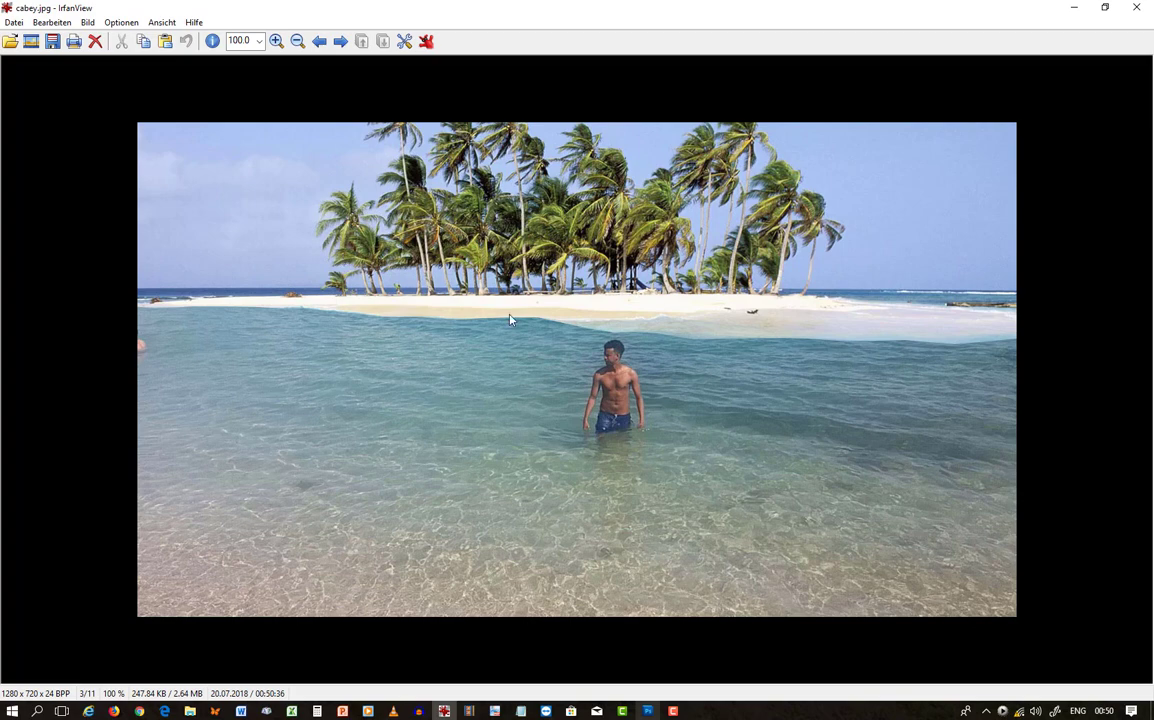
pyautogui.press('Left')
pyautogui.click(1137, 8)
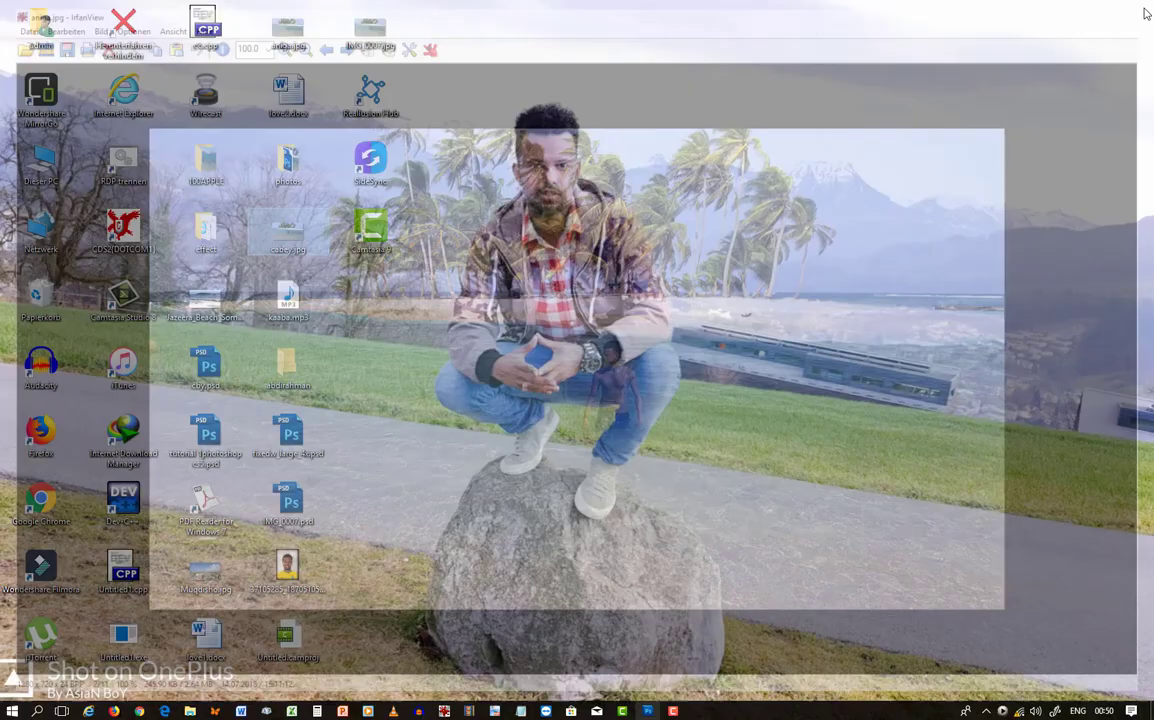